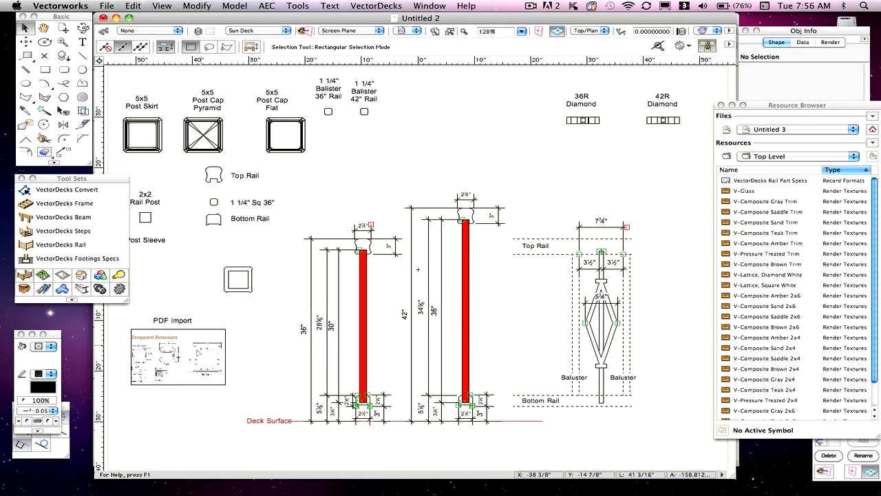
scroll(196, 349, "up", 3)
scroll(195, 349, "down", 3)
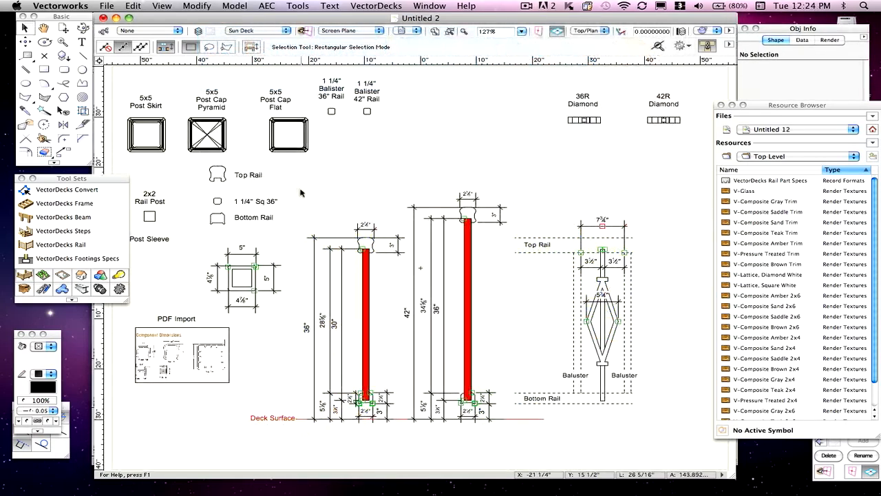
- Select the Top Rail profile drawing and switch to the Untitled 12 document
left_click(217, 173)
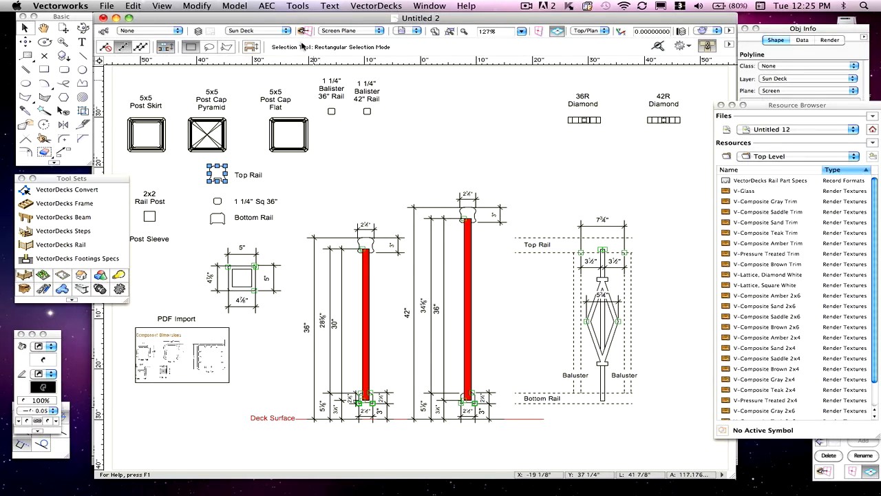
left_click(381, 5)
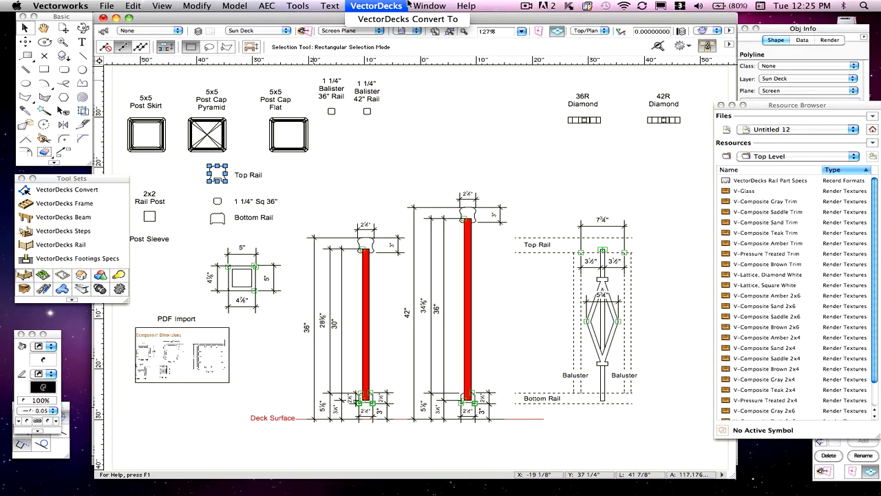
mouse_move(427, 6)
left_click(449, 81)
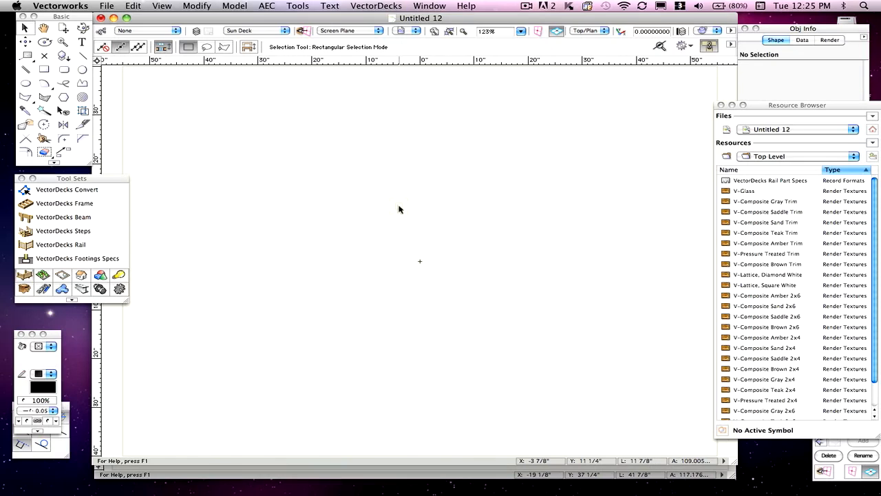
- Bring the Top Rail profile into the Untitled 12 drawing and move it toward the centre of the view
key("super+a")
scroll(334, 231, "up", 2)
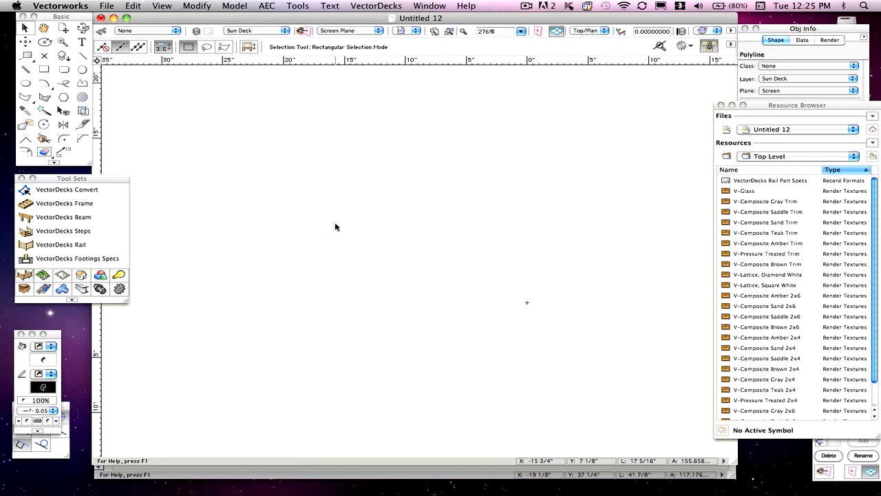
scroll(335, 222, "down", 1)
left_click(286, 189)
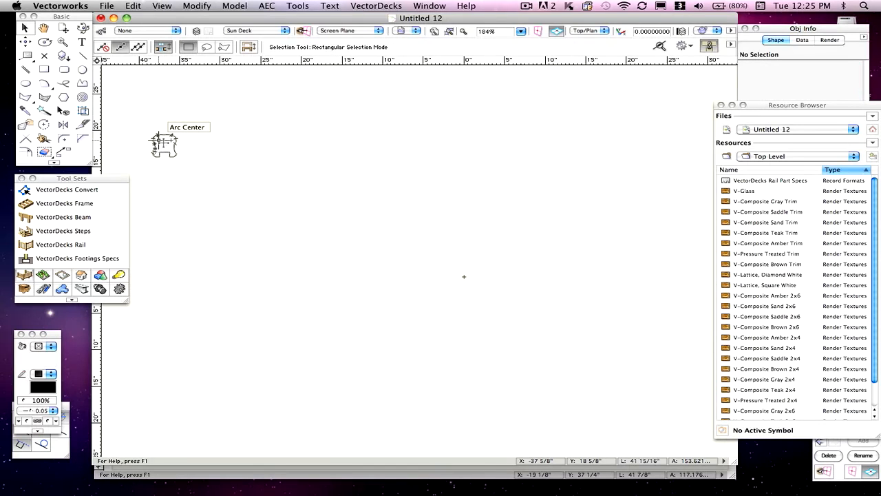
left_click_drag(168, 141, 454, 289)
- Move the rail profile so its top sits at the drawing origin
scroll(458, 289, "up", 3)
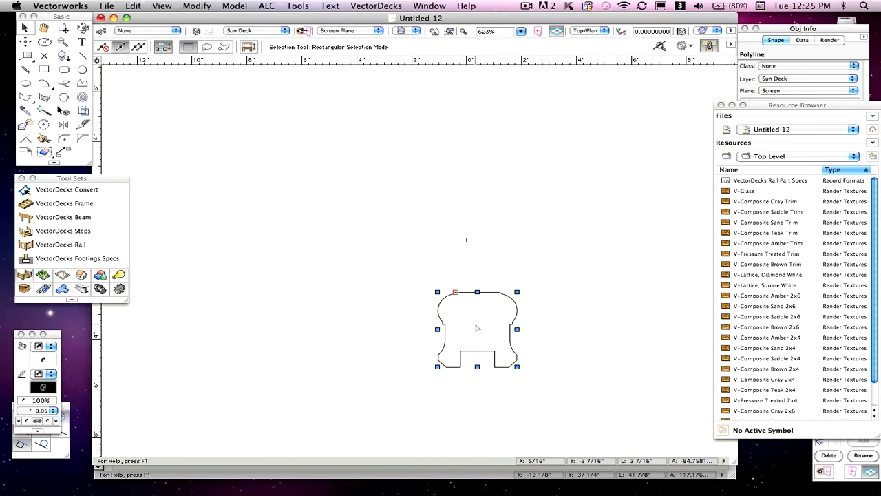
left_click_drag(478, 321, 467, 240)
left_click(533, 190)
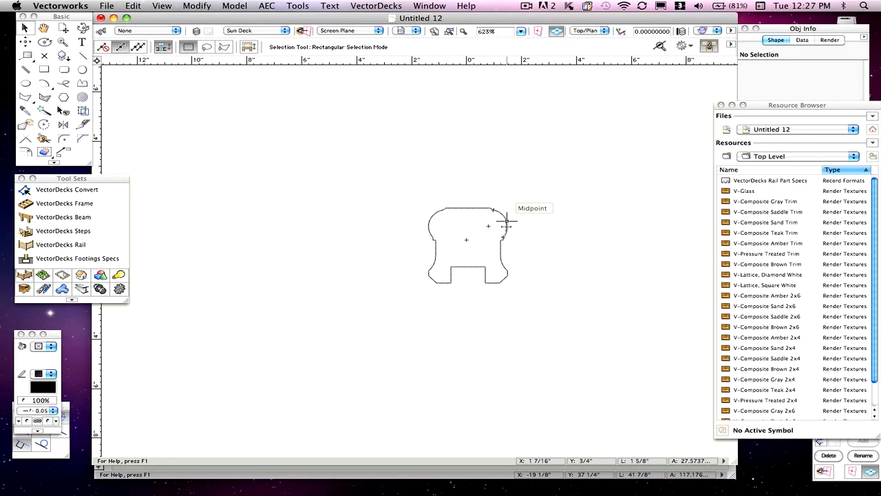
- Select the rail profile and inspect its shape properties in the Object Info palette
left_click(506, 221)
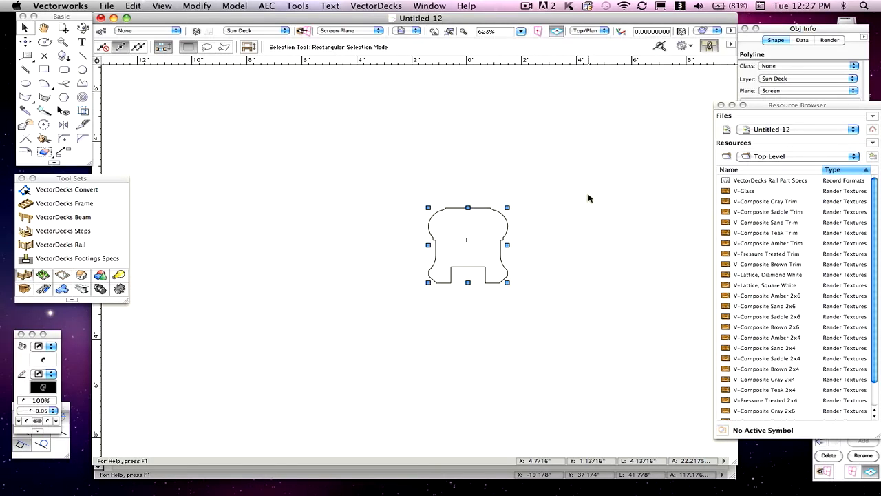
left_click(796, 91)
left_click(796, 92)
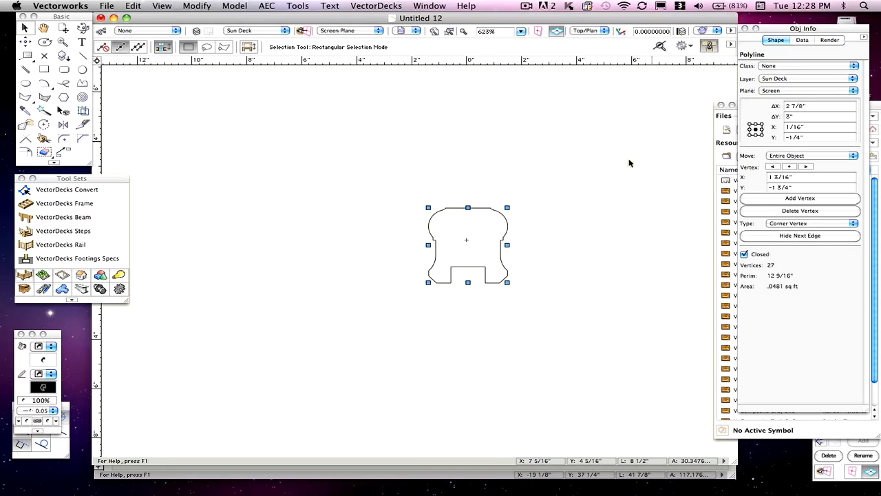
left_click(600, 172)
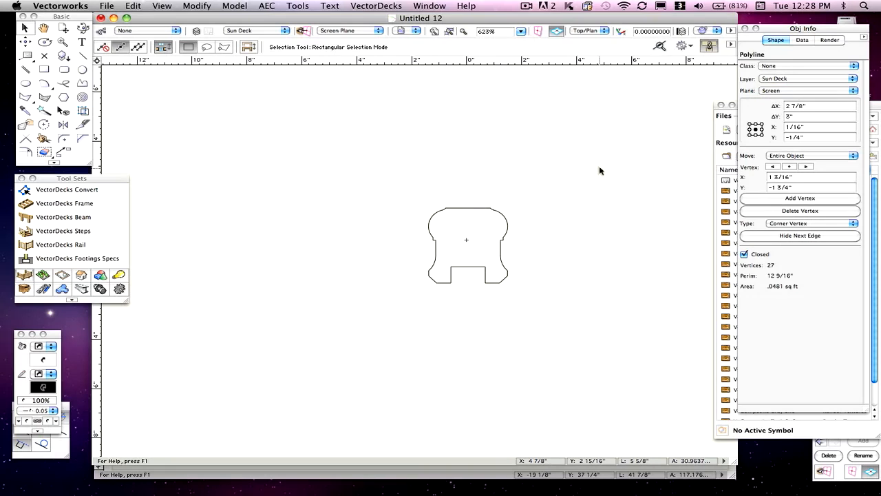
- Duplicate the Top Rail 1 symbol in the VectorDecks Data Folder's Rail Top Rails folder, naming it Top Rail 2
left_click(718, 123)
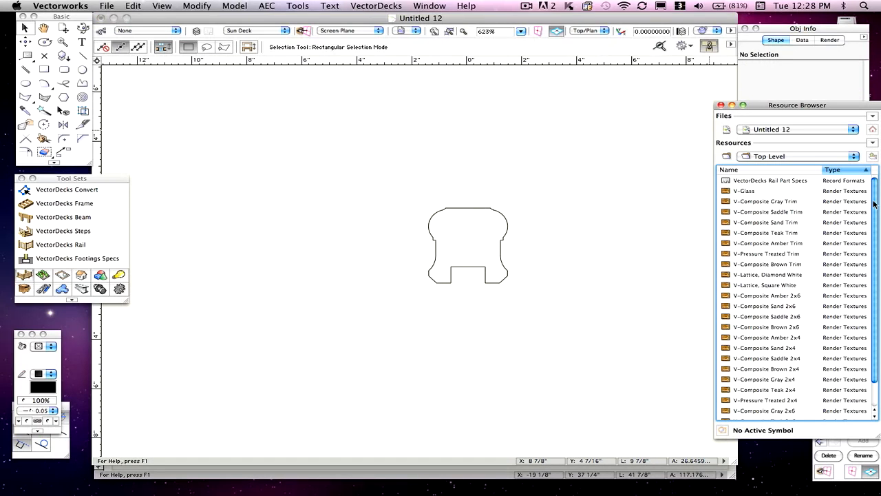
left_click_drag(873, 204, 867, 255)
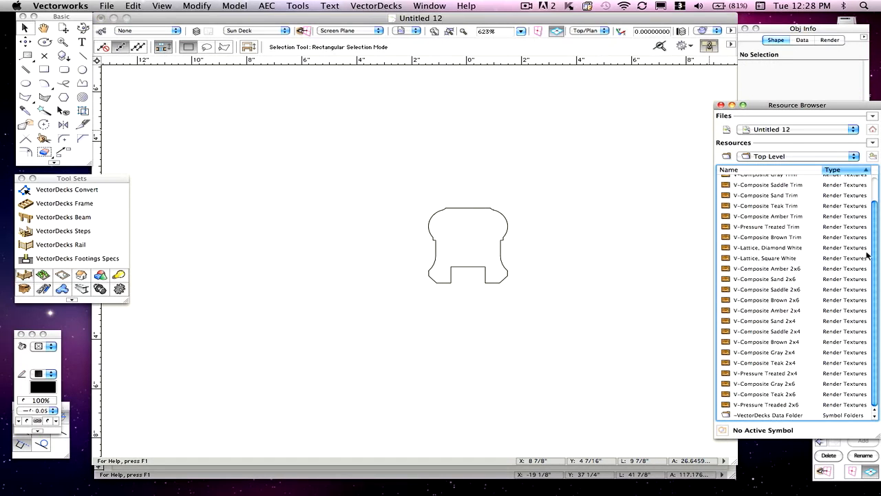
double_click(724, 416)
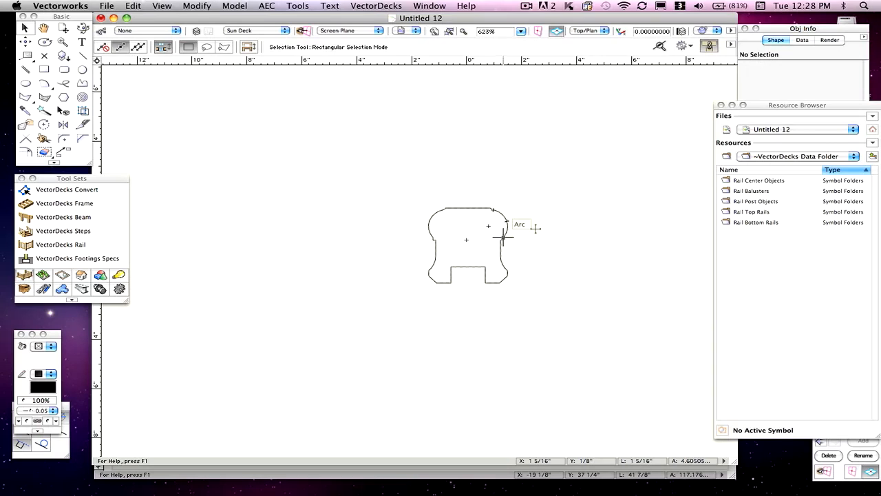
double_click(727, 212)
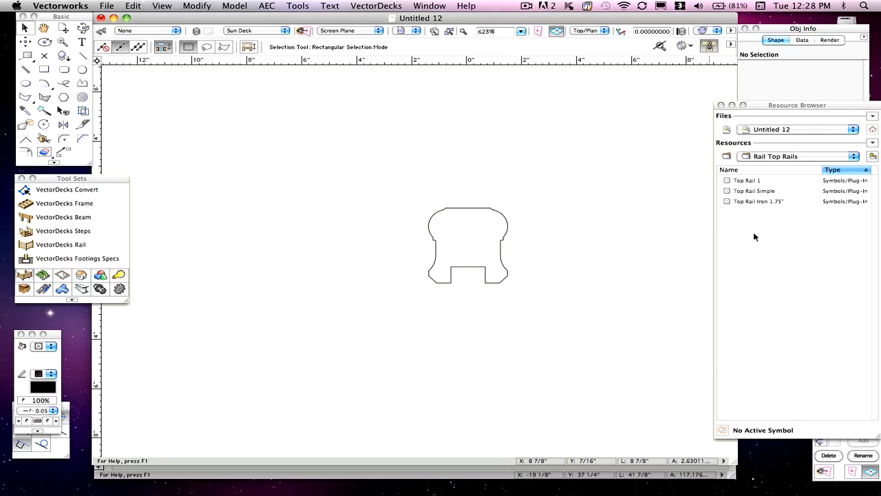
left_click(728, 182)
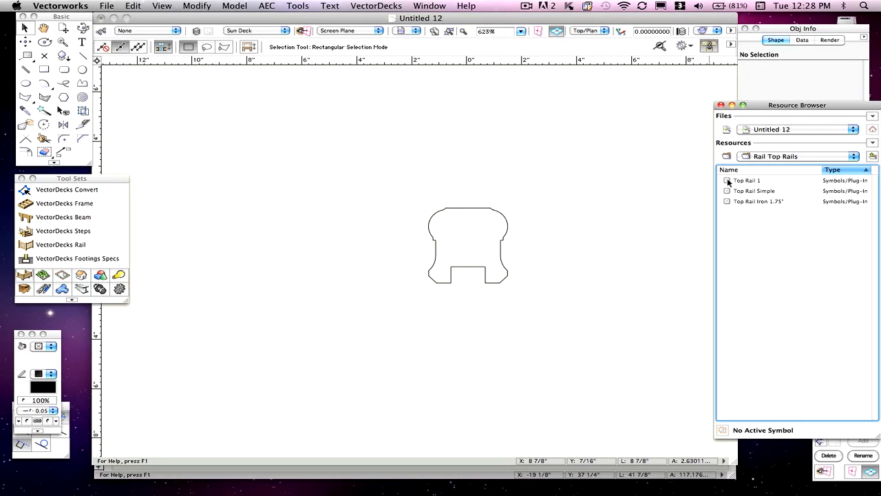
right_click(727, 181)
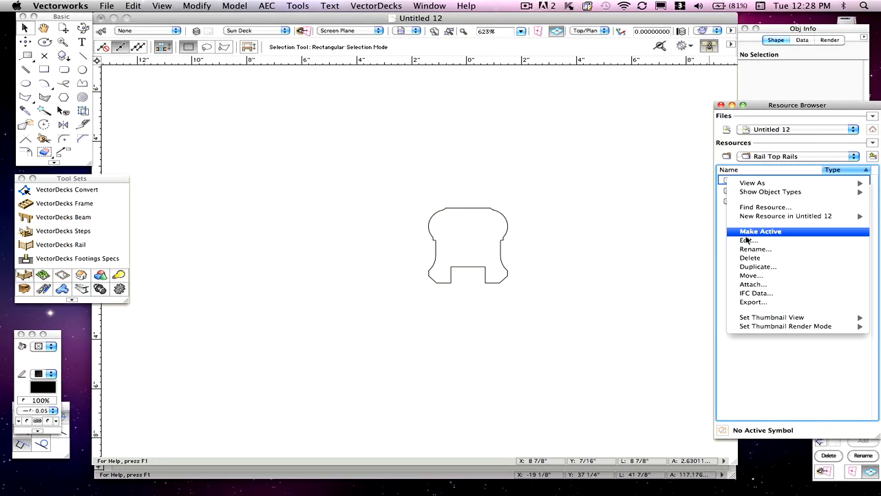
left_click(752, 267)
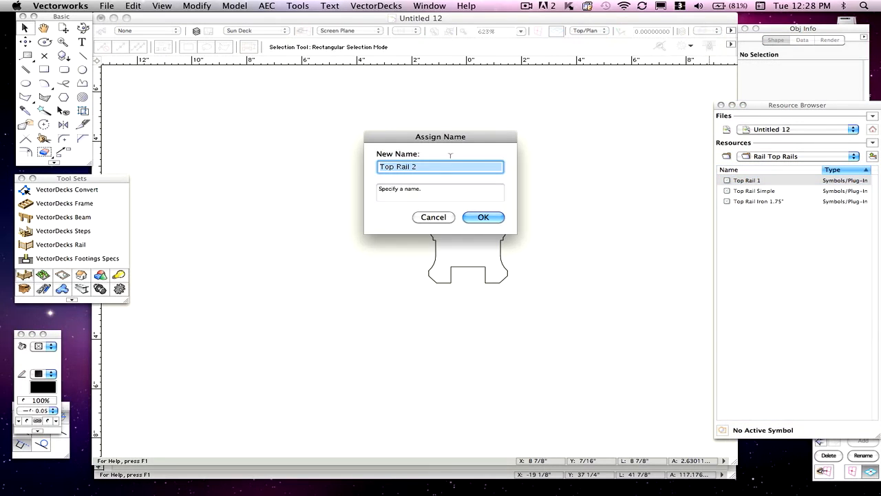
left_click_drag(470, 138, 589, 131)
left_click_drag(537, 157, 528, 158)
left_click(527, 158)
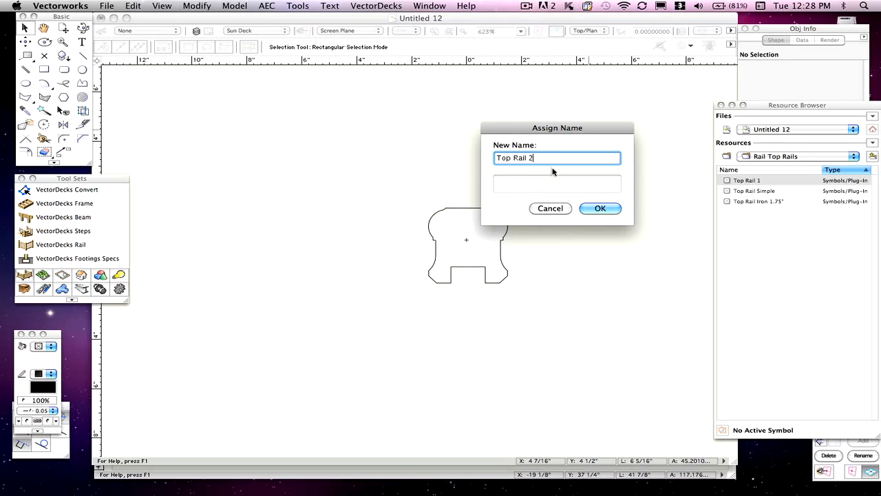
left_click(599, 209)
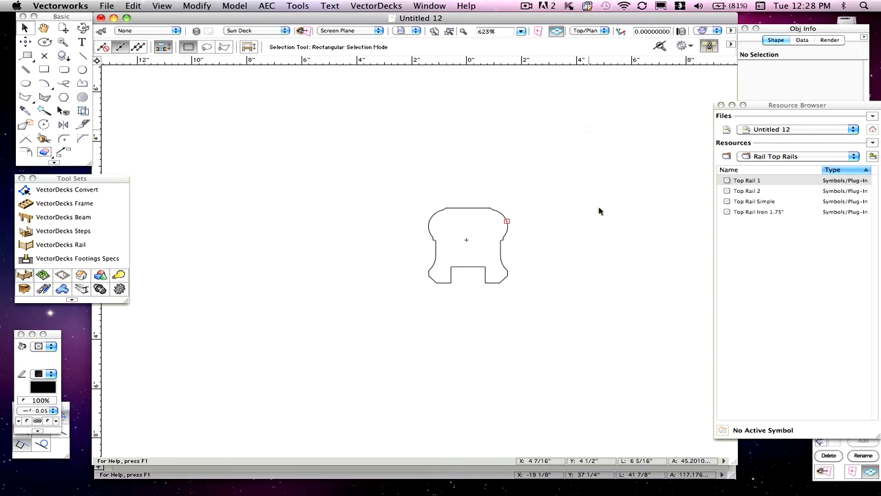
- Select the drawn rail profile and open the 2D Component of the Top Rail 2 symbol for editing
left_click(741, 194)
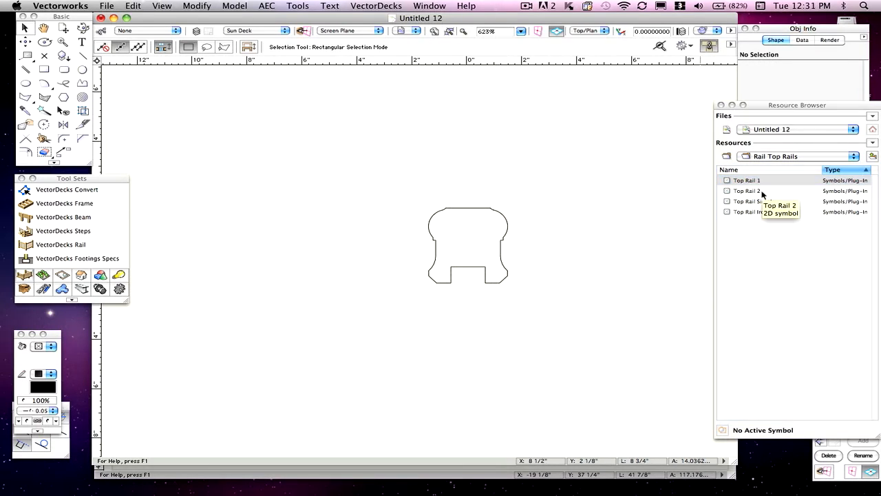
left_click(504, 233)
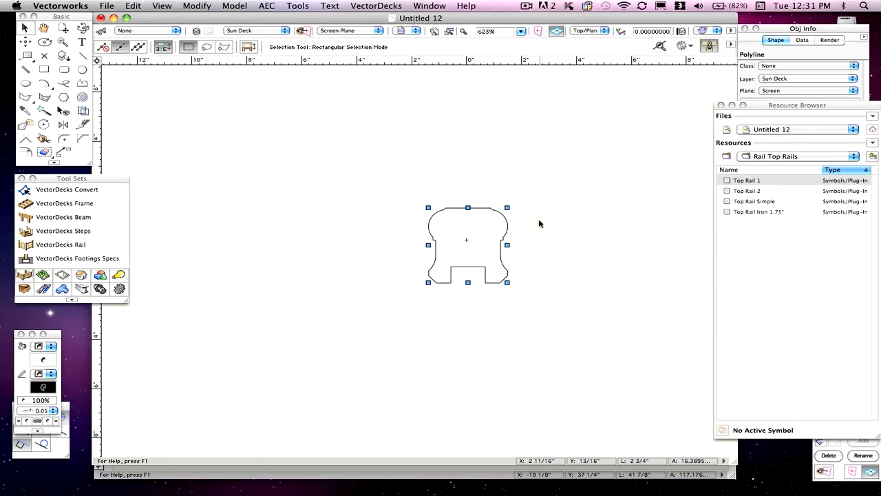
left_click(760, 192)
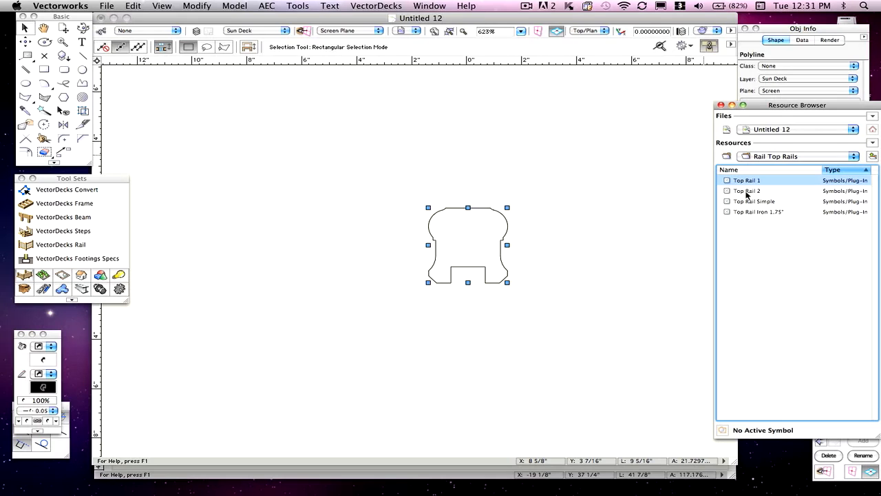
left_click(747, 193)
right_click(747, 193)
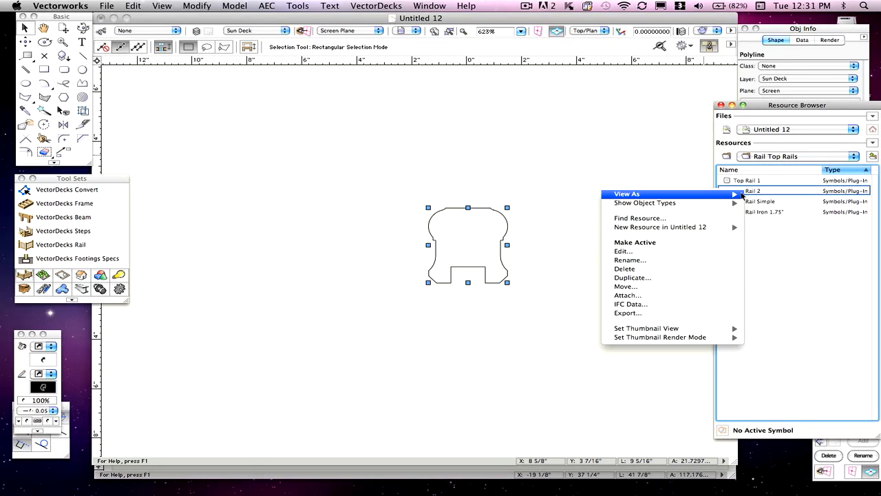
left_click(655, 252)
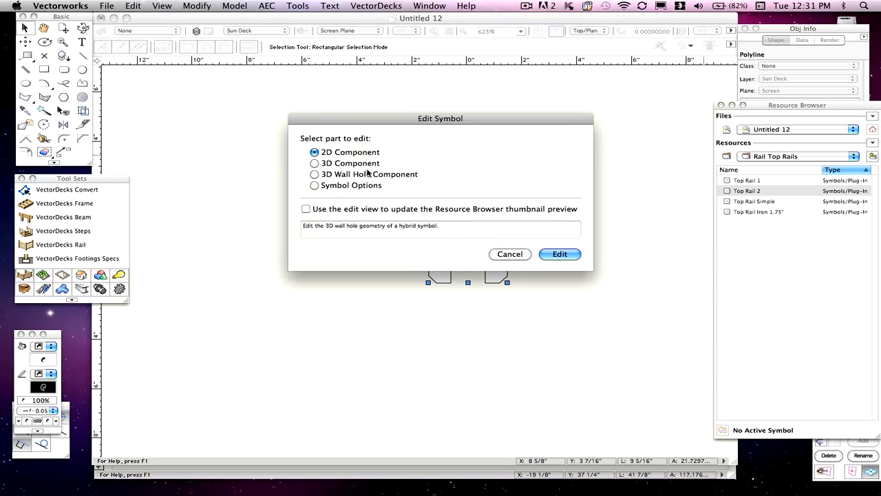
left_click(566, 254)
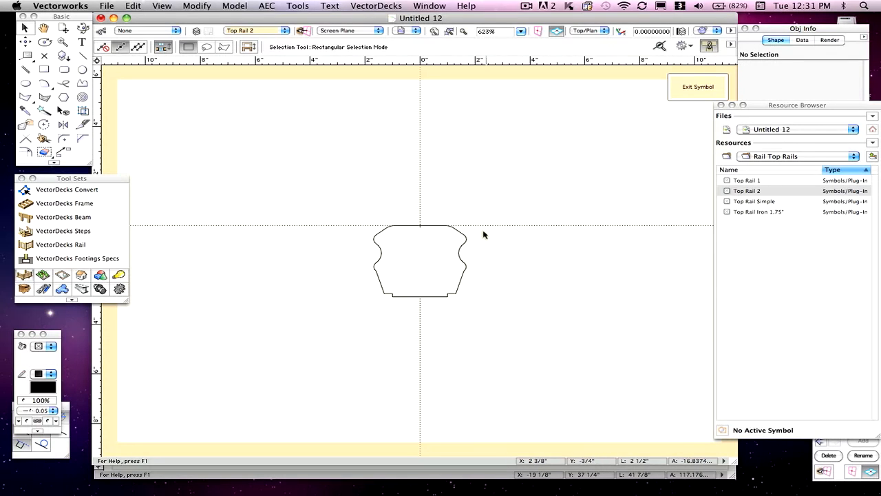
- Delete the existing 2D geometry in the symbol and Paste In Place the new rail profile
left_click(461, 238)
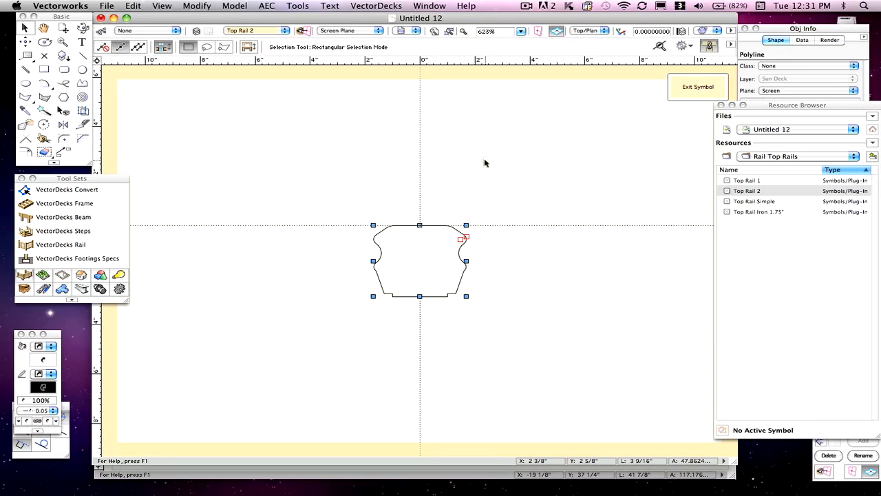
key("Delete")
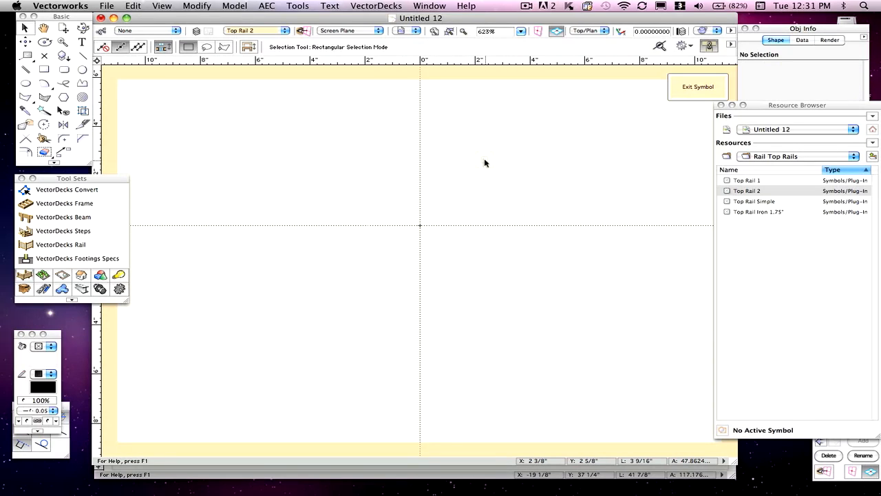
left_click(133, 5)
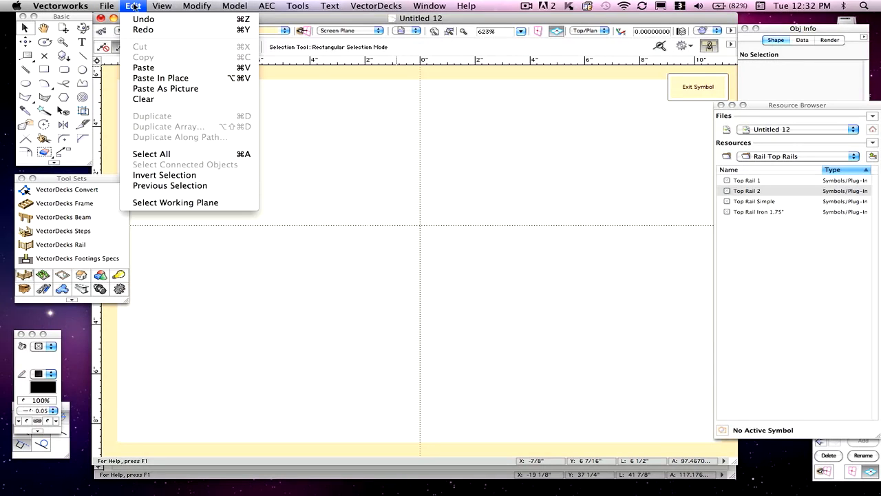
left_click(162, 79)
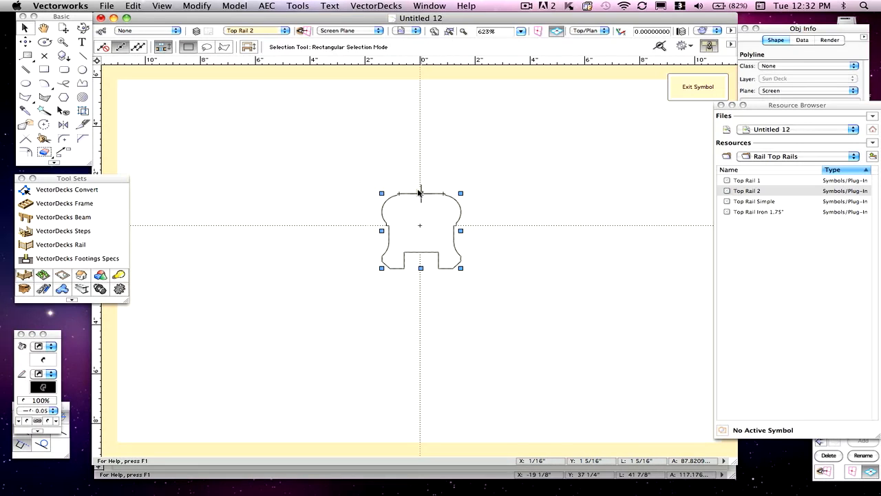
- Move the pasted profile so its top midpoint sits on the symbol's origin
left_click_drag(421, 193, 532, 293)
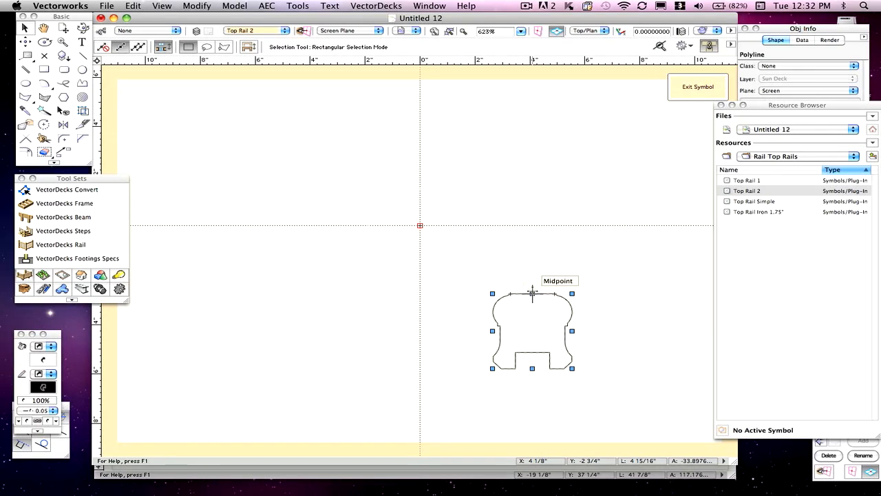
left_click_drag(532, 293, 448, 268)
left_click_drag(430, 238, 419, 225)
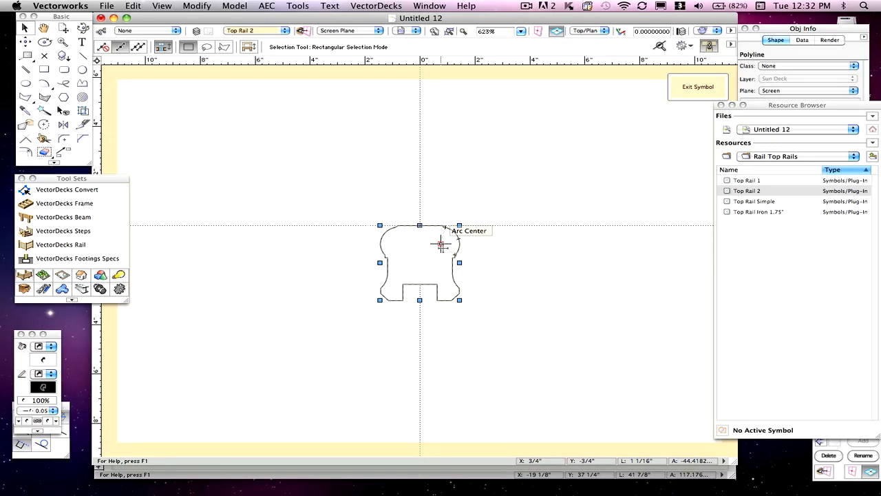
left_click(482, 216)
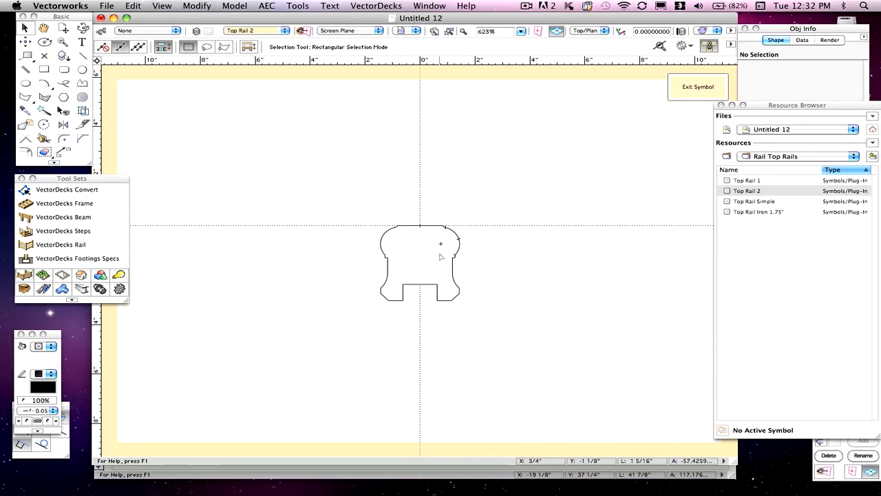
- Open the symbol's record field defaults in the Object Info palette's Data tab
left_click(765, 85)
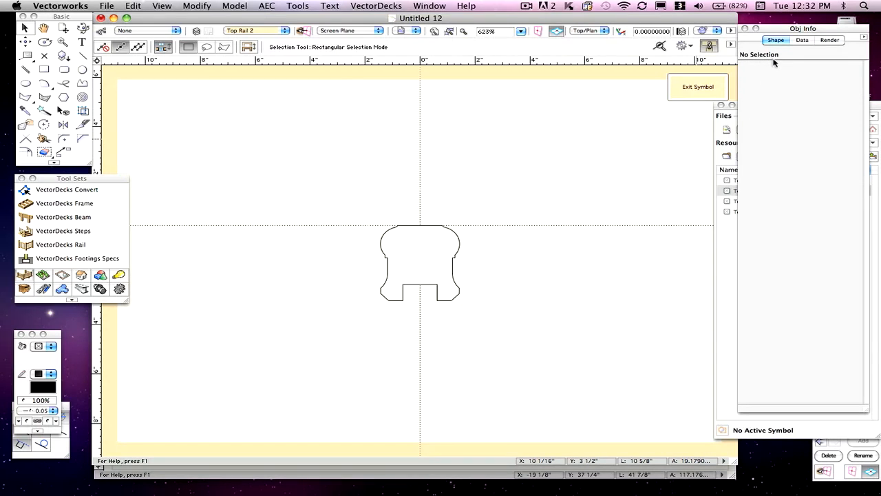
left_click(803, 40)
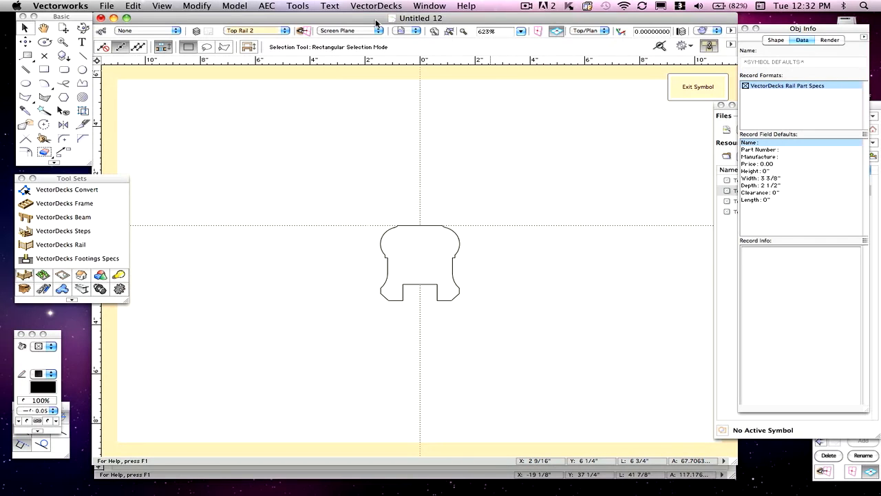
- Check the top rail's width and height dimensions in the reference deck drawing, then return to the symbol editor
left_click_drag(372, 20, 449, 122)
left_click(455, 92)
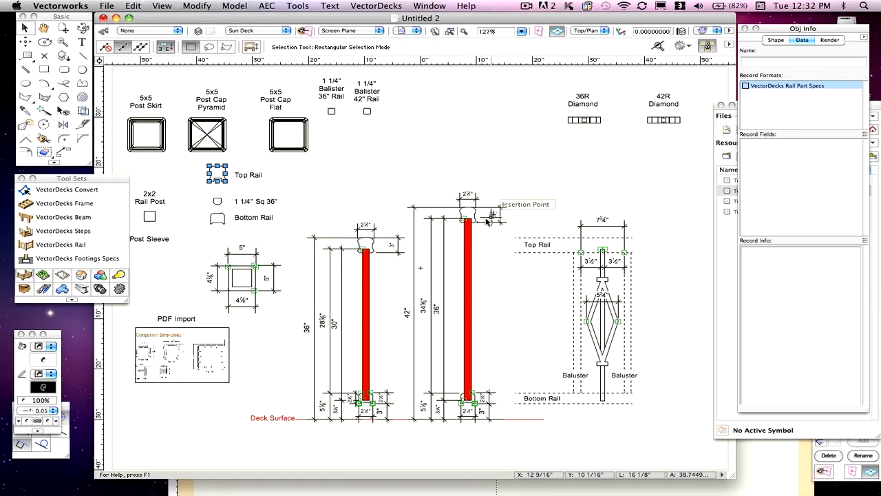
scroll(487, 206, "up", 2)
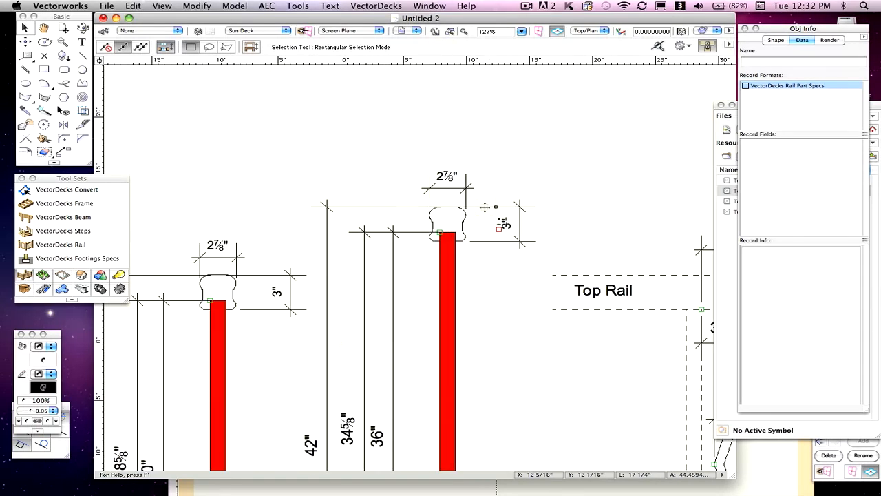
scroll(487, 207, "up", 2)
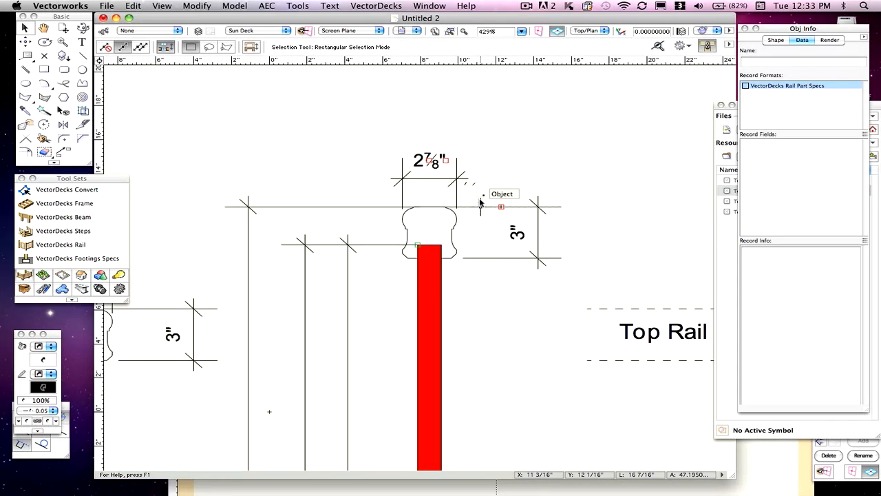
left_click(745, 455)
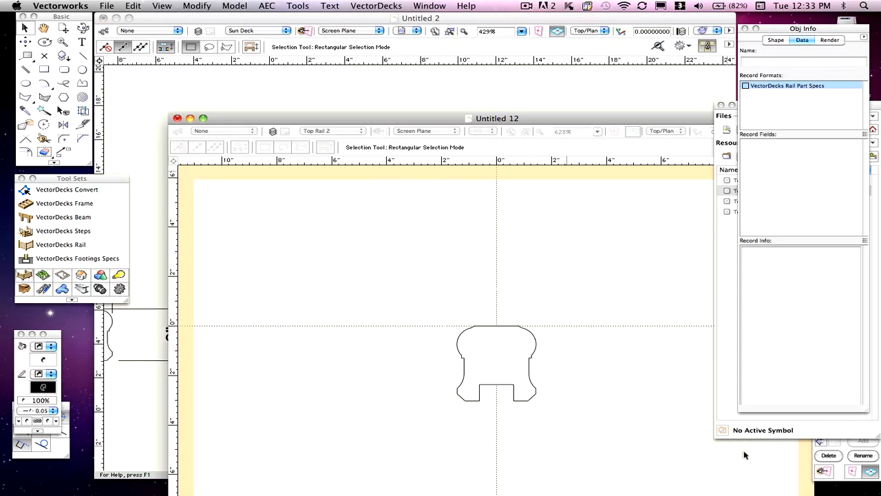
left_click_drag(319, 122, 248, 21)
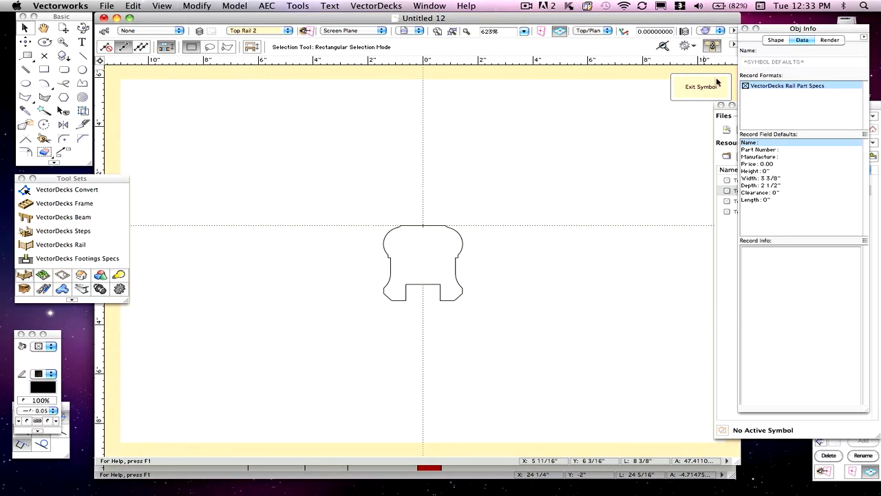
- Set the symbol's record Width default to 2.875 and its Depth default to 3
left_click(754, 179)
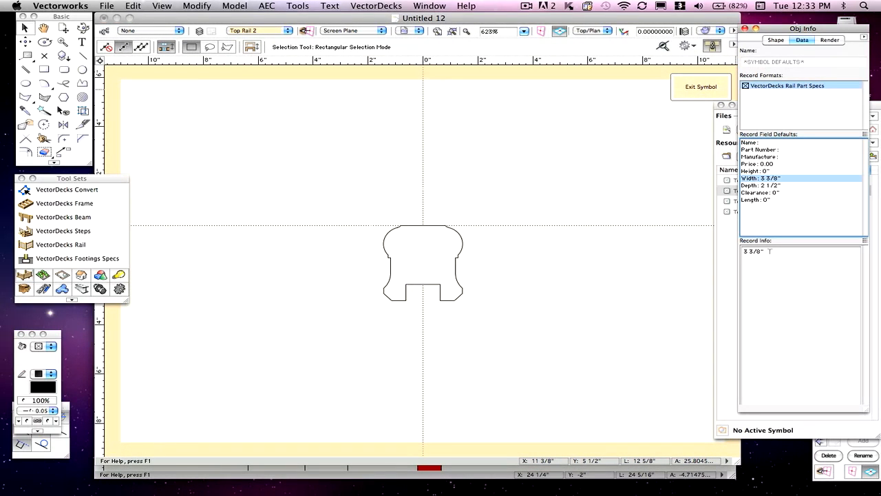
left_click_drag(763, 251, 734, 249)
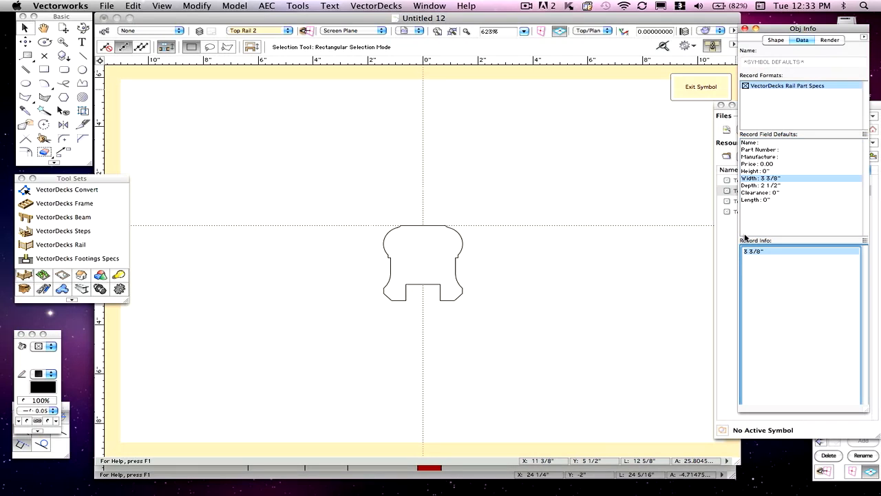
type("2.875")
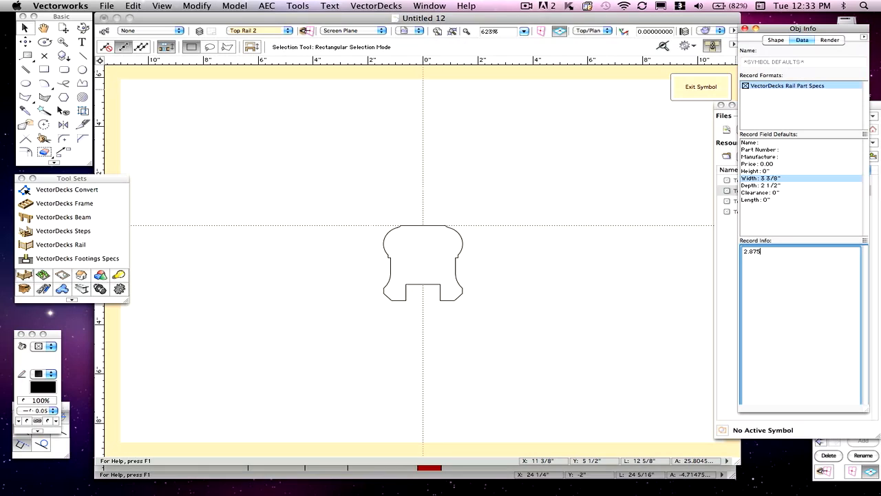
left_click(753, 186)
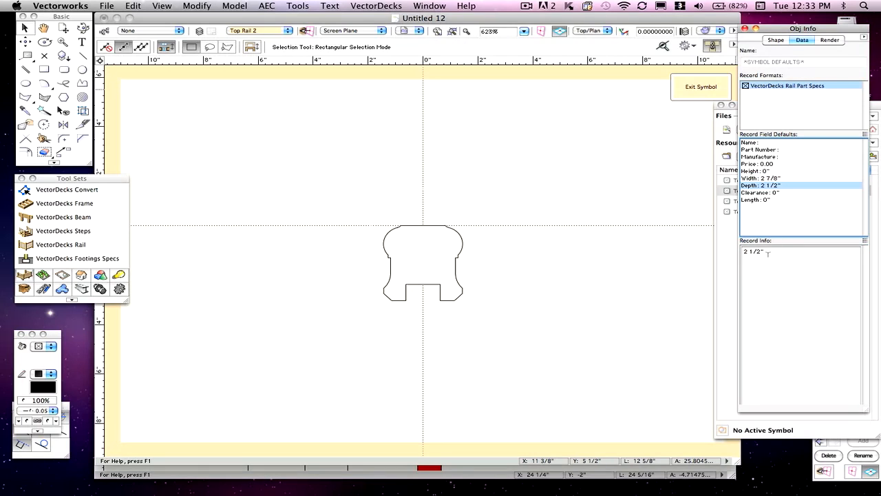
left_click_drag(768, 250, 740, 249)
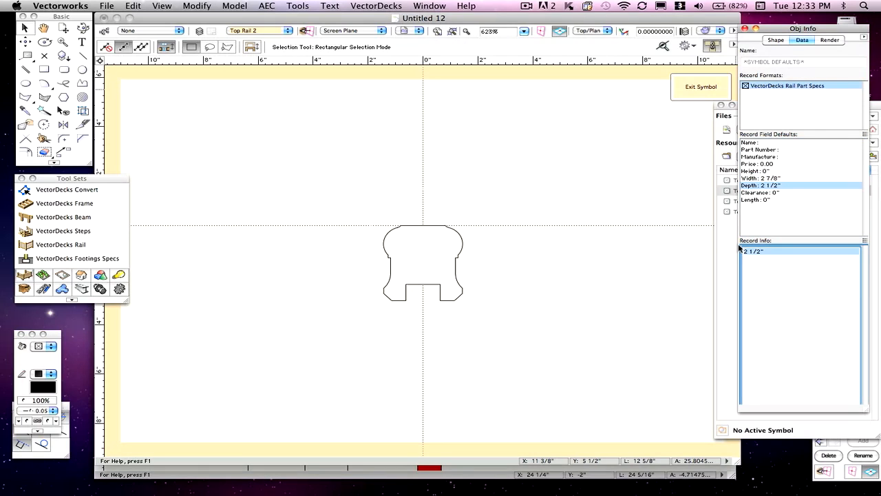
type("3")
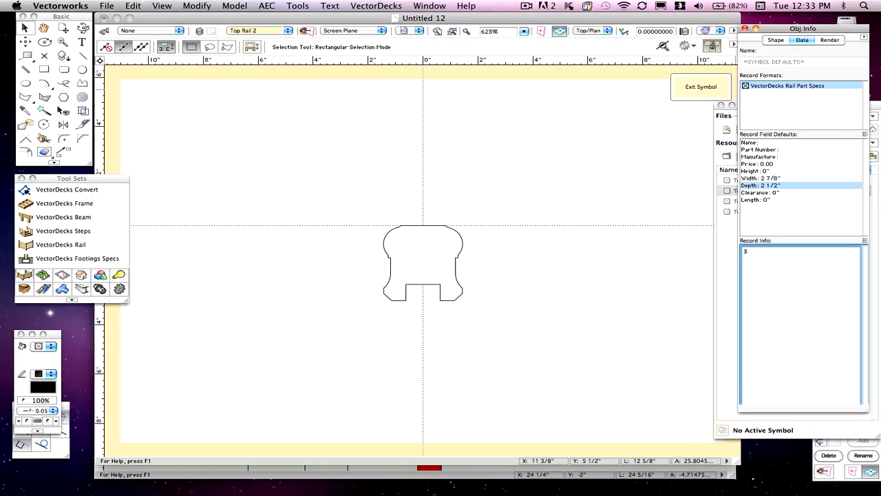
left_click(770, 177)
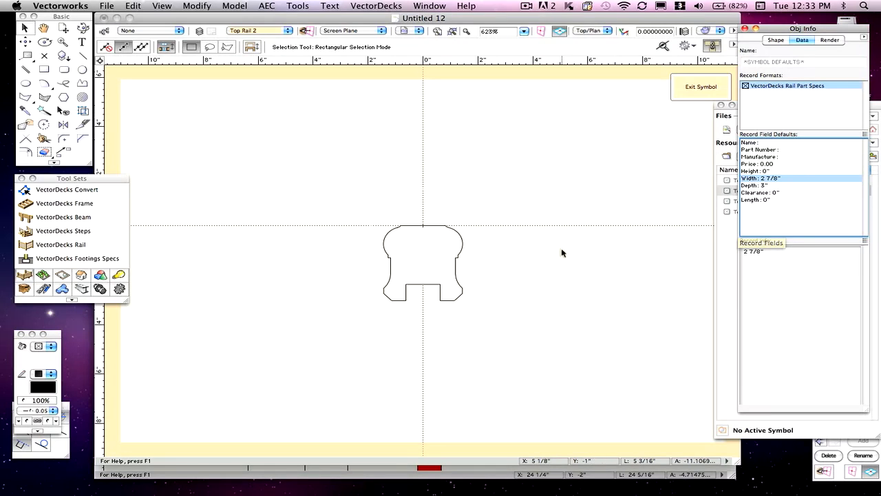
- Exit the symbol editor and delete the original rail profile from the drawing
left_click(693, 88)
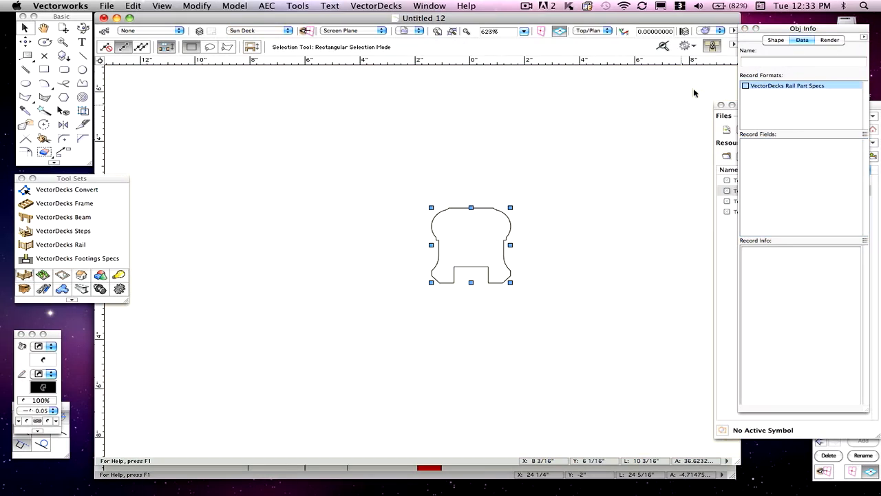
left_click(640, 172)
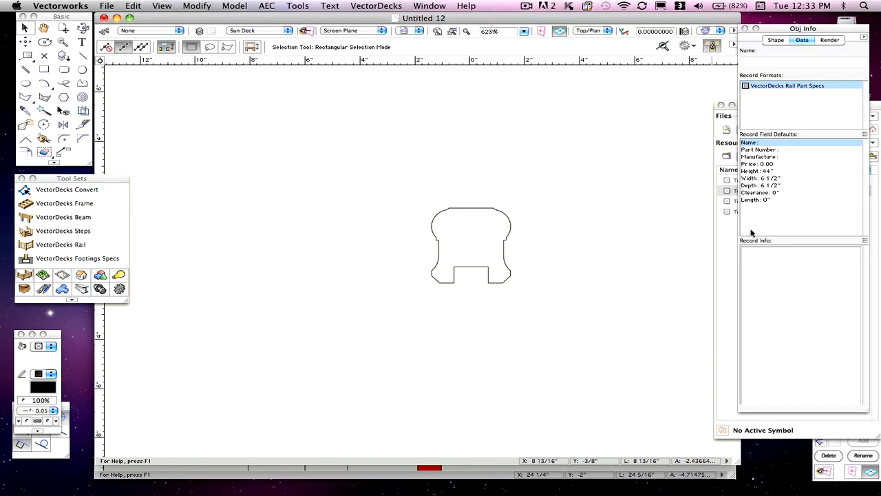
left_click(728, 249)
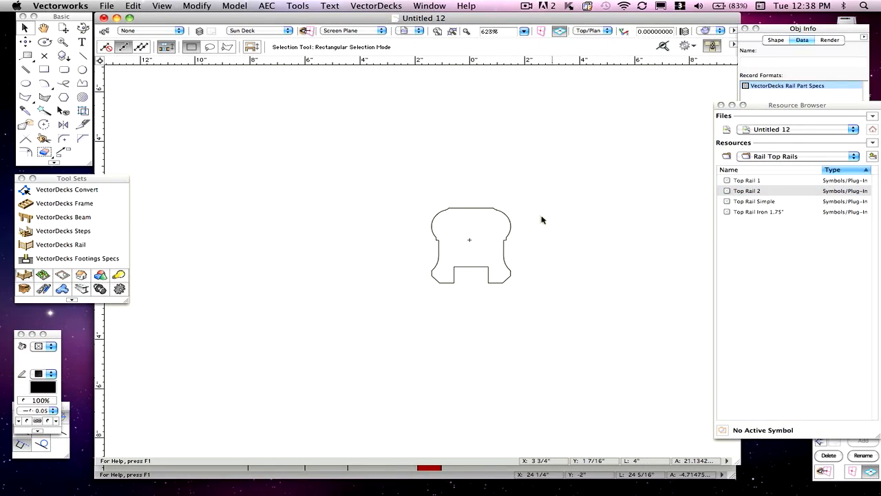
left_click(510, 219)
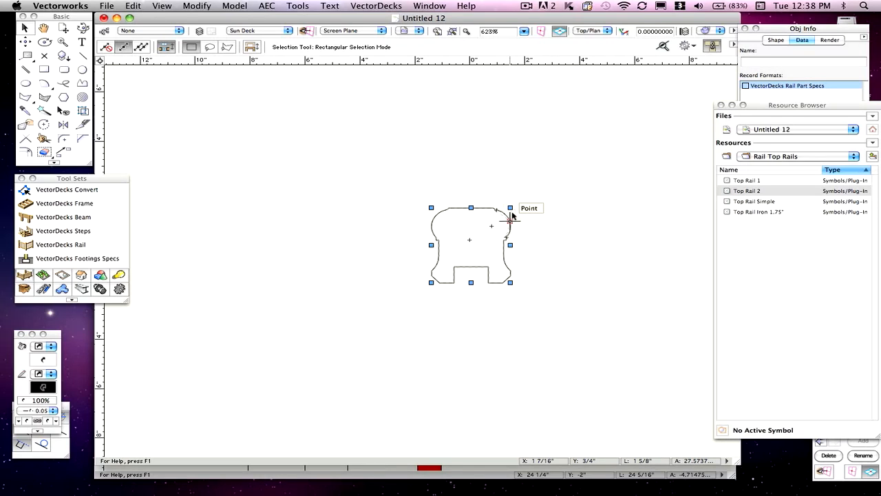
key("Delete")
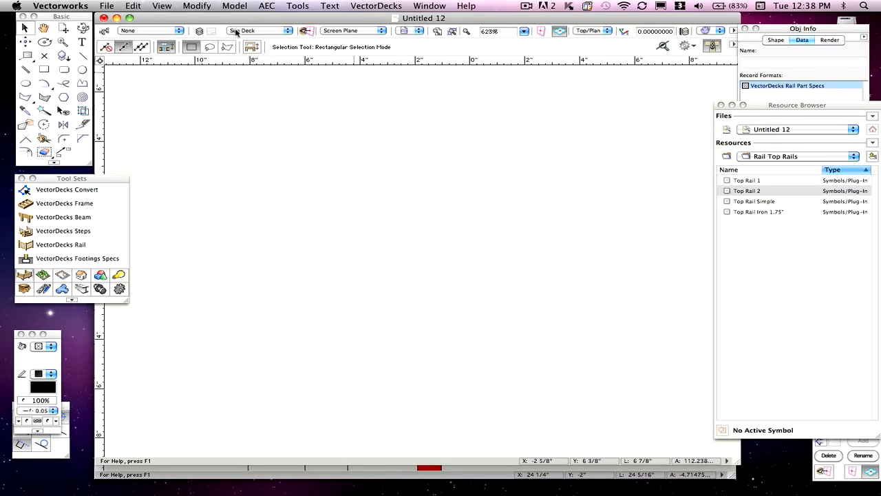
- Save the file as the template vectordecks10, replacing the existing template
left_click(107, 5)
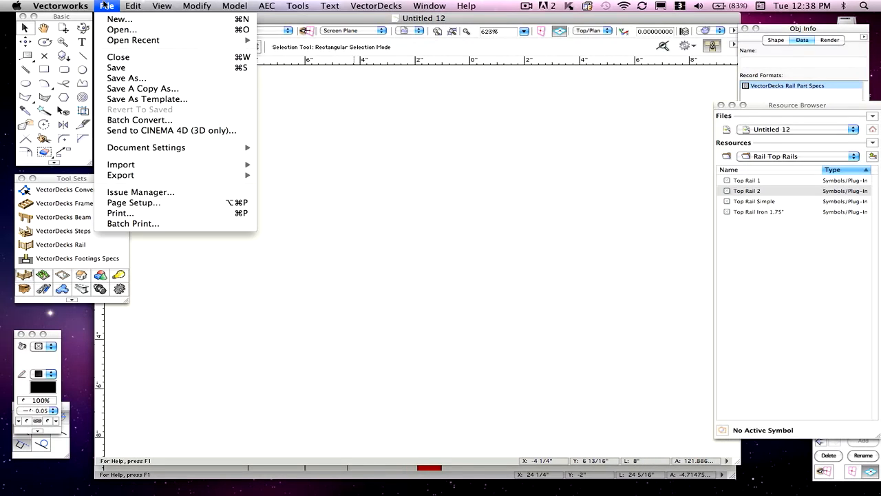
left_click(141, 100)
left_click(402, 136)
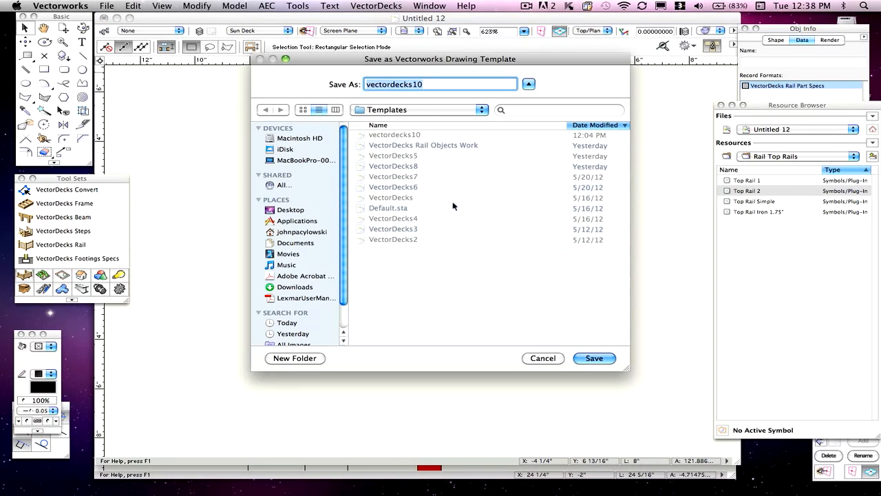
left_click(595, 358)
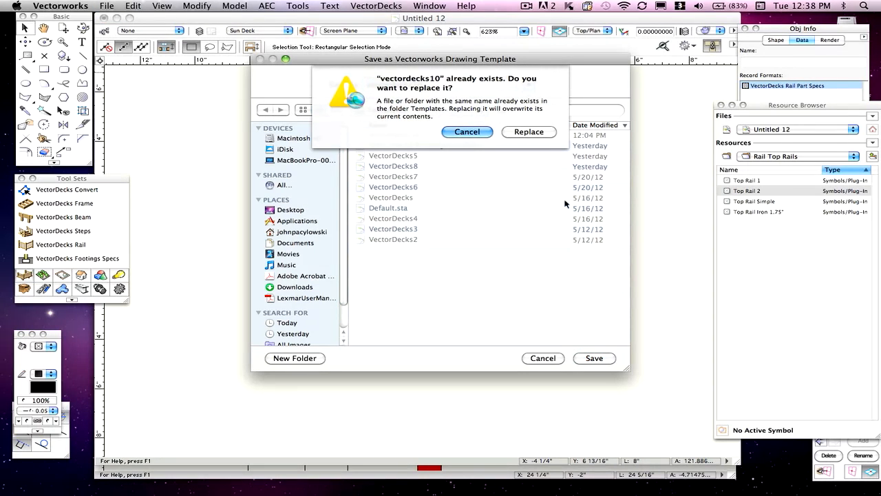
left_click(529, 132)
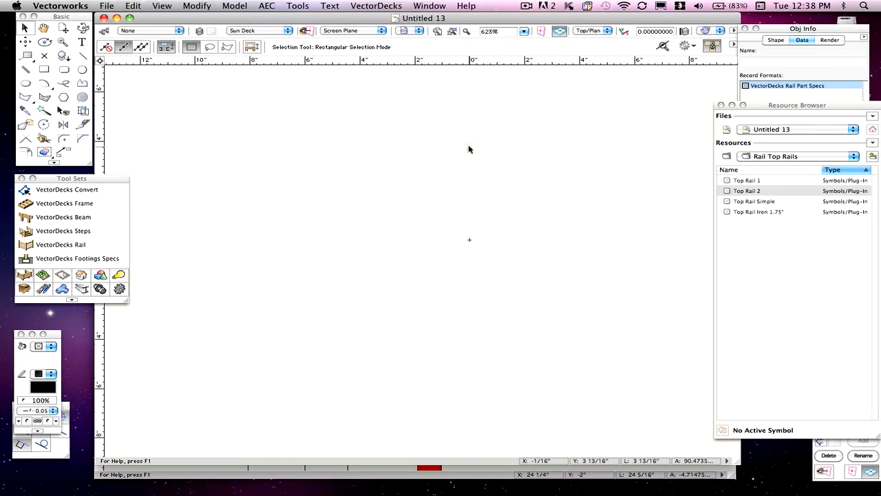
- Select the bottom rail profile in the Untitled 2 reference drawing
left_click(429, 6)
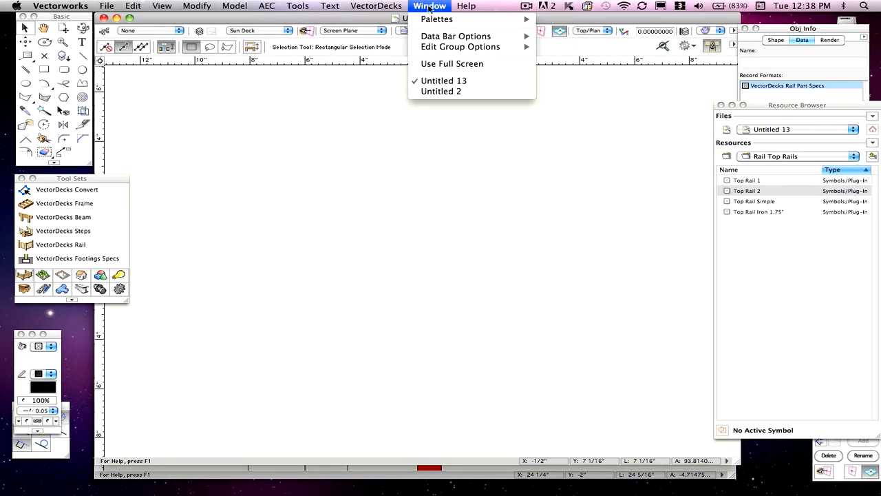
left_click(444, 91)
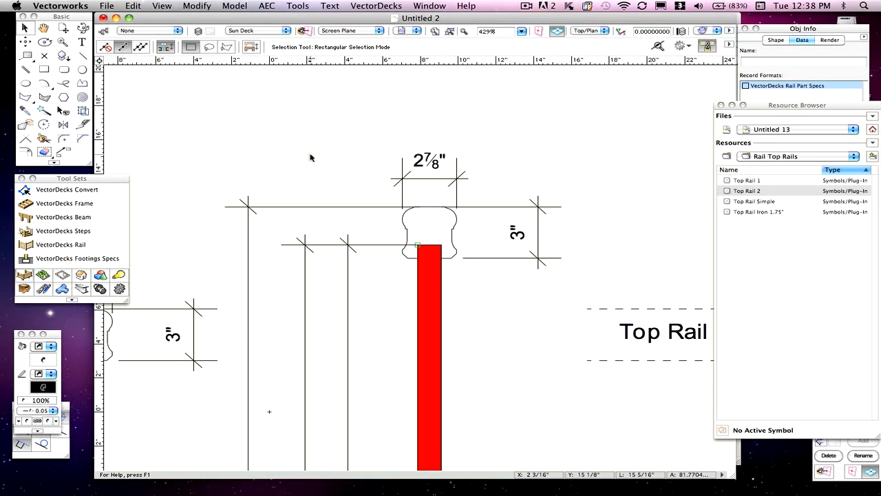
scroll(311, 158, "down", 4)
scroll(311, 159, "up", 1)
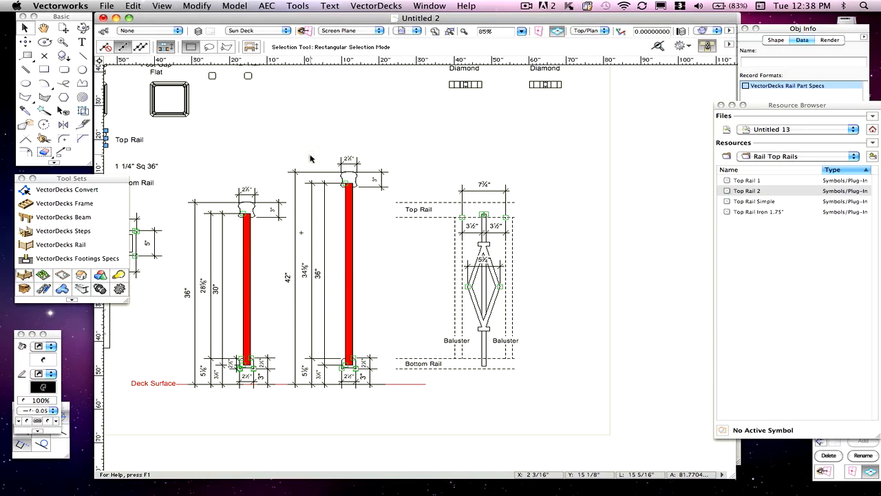
scroll(196, 192, "down", 1)
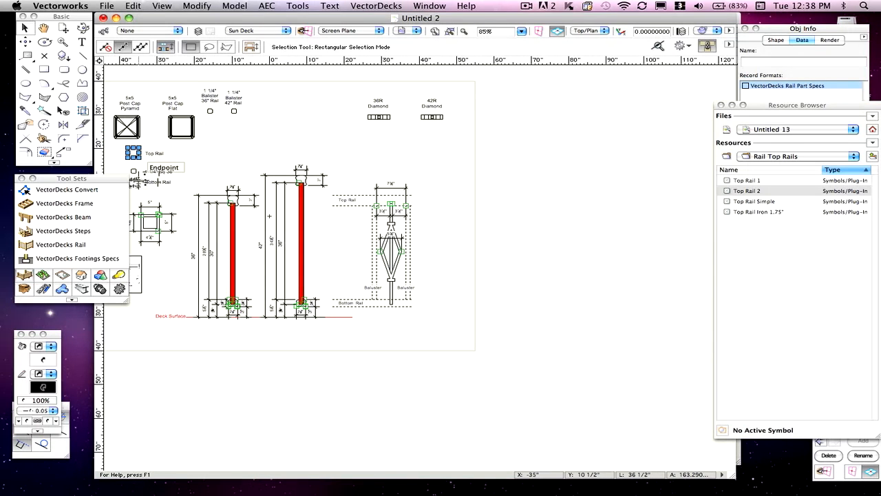
left_click(138, 181)
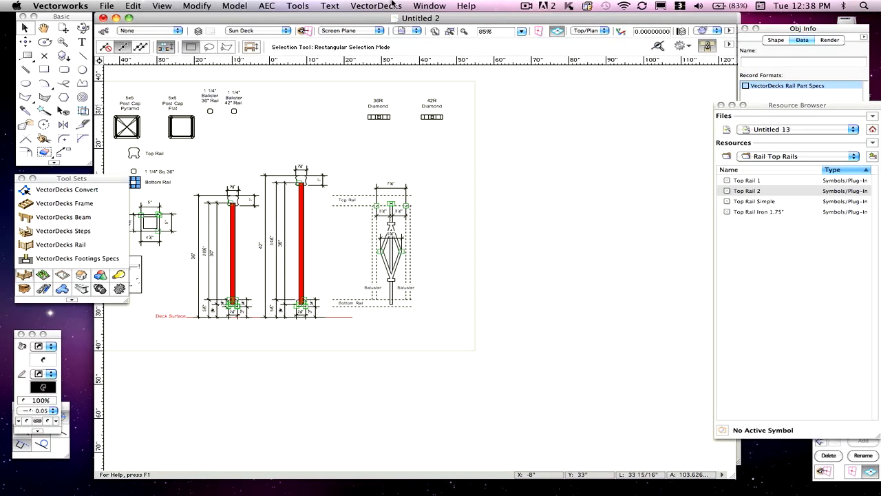
- Paste the bottom rail profile into Untitled 13 and center it on the origin
left_click(430, 6)
left_click(439, 81)
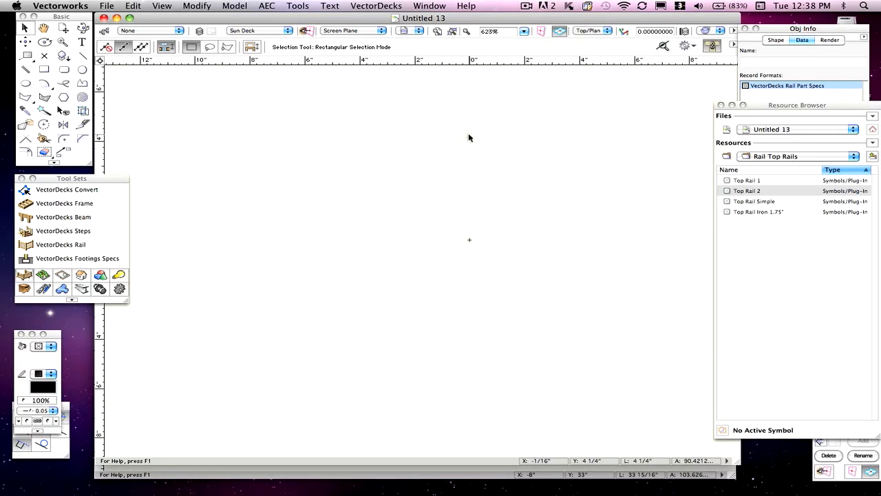
key("super+v")
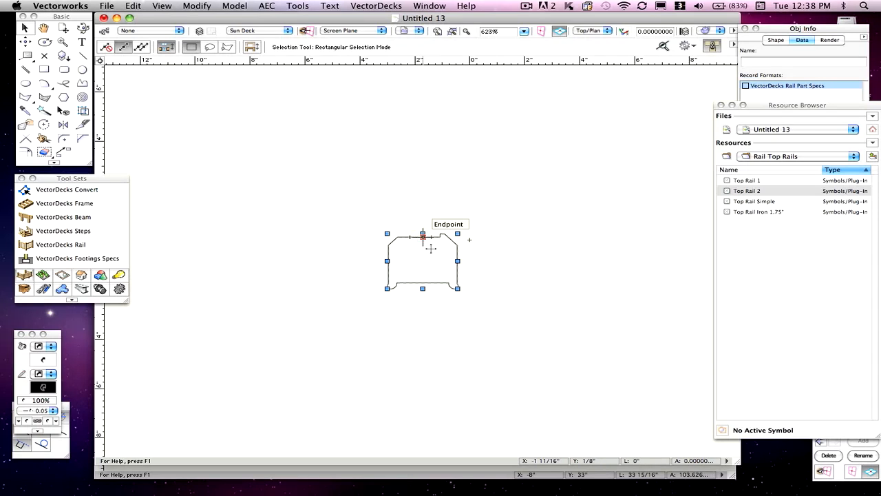
left_click_drag(422, 235, 469, 237)
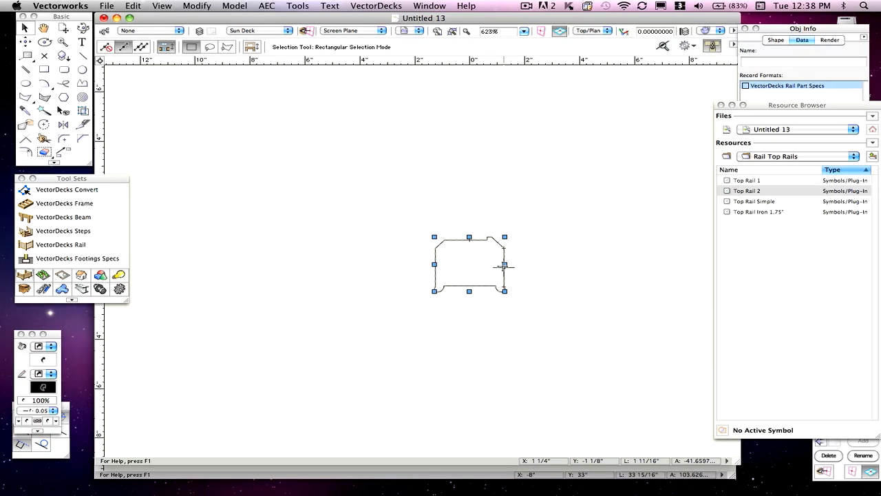
left_click_drag(503, 265, 504, 238)
left_click(527, 190)
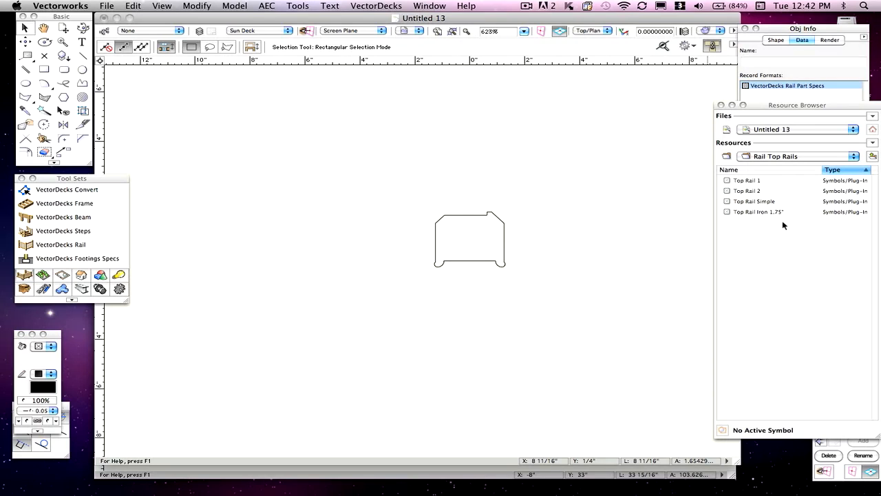
- Duplicate the Bottom Rail 1 symbol in the Rail Bottom Rails folder as Bottom Rail 2
left_click(776, 157)
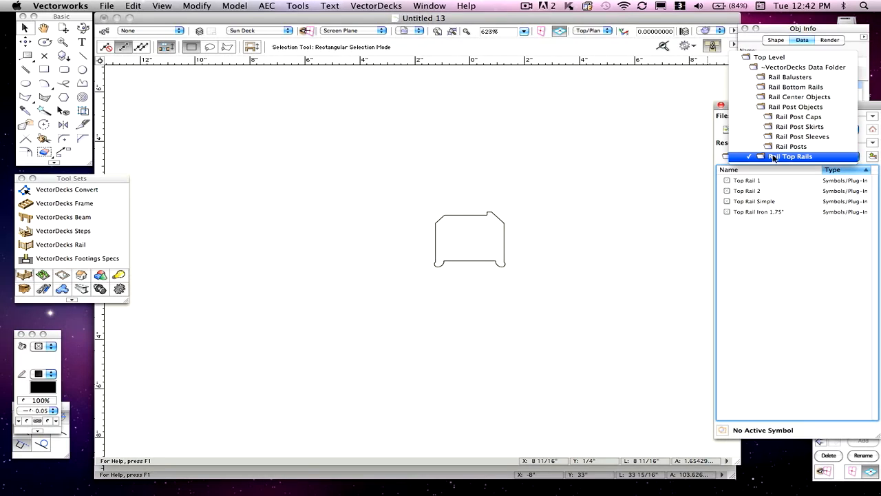
left_click(768, 88)
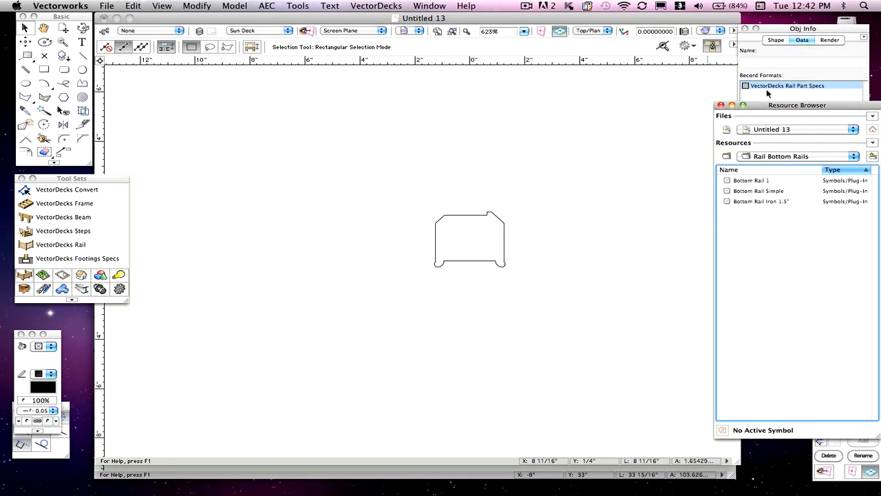
left_click(741, 182)
right_click(741, 182)
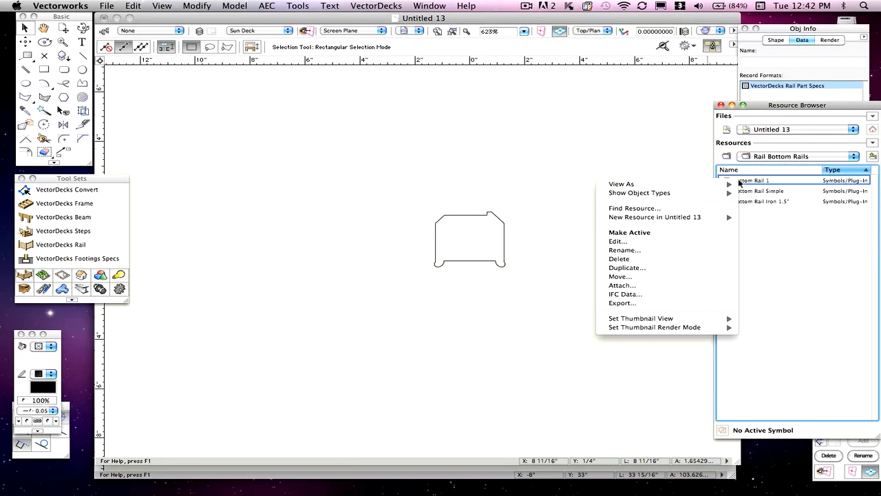
left_click(665, 270)
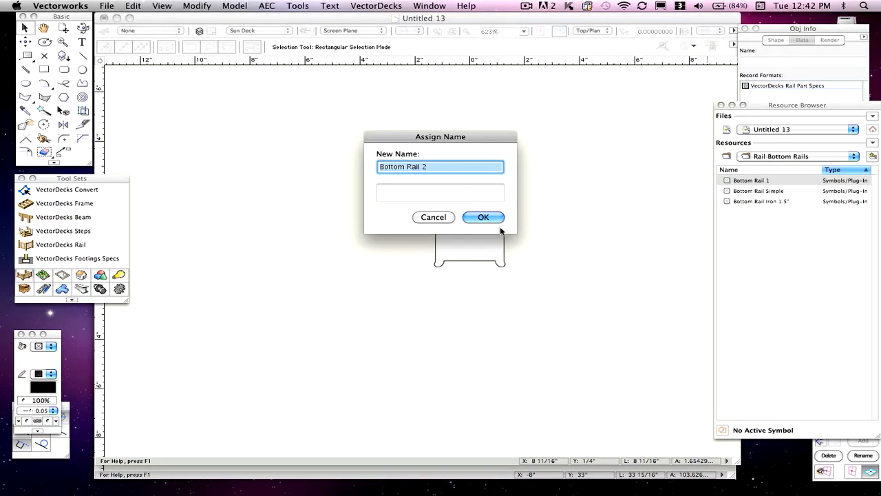
left_click(482, 218)
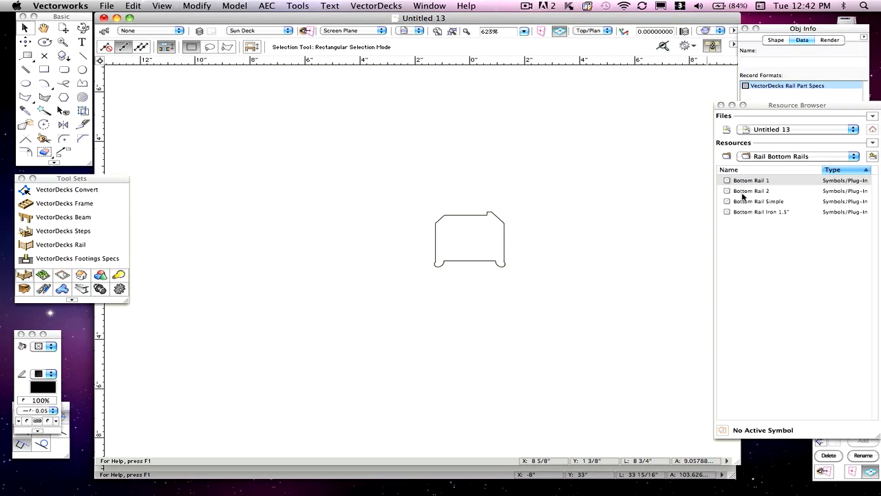
- Select the pasted bottom rail profile and open the 2D component of the Bottom Rail 2 symbol for editing
left_click(494, 235)
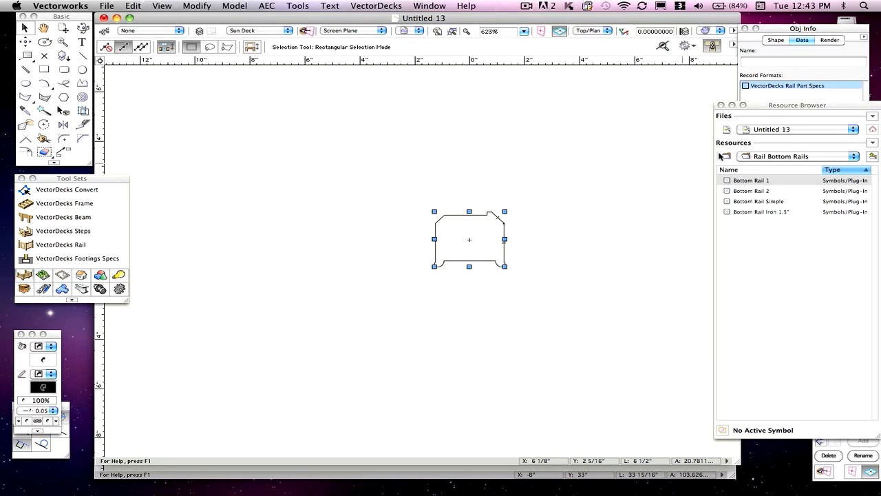
left_click(747, 193)
left_click(748, 193)
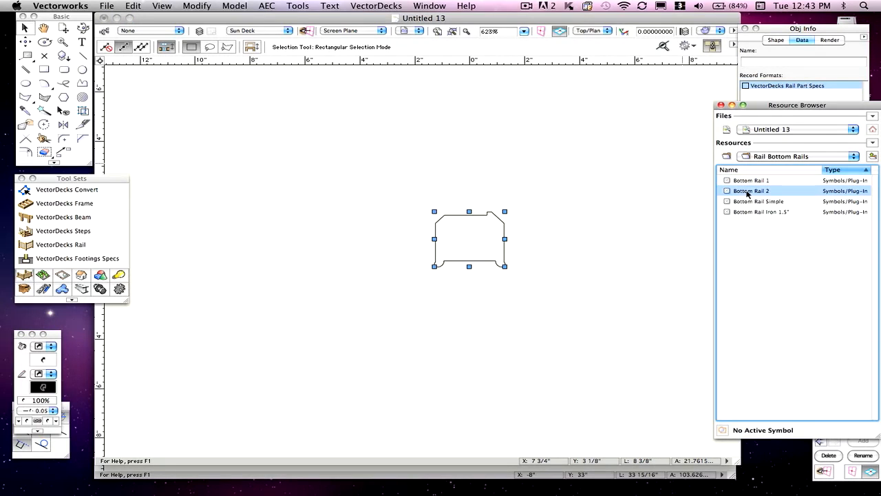
left_click(747, 192)
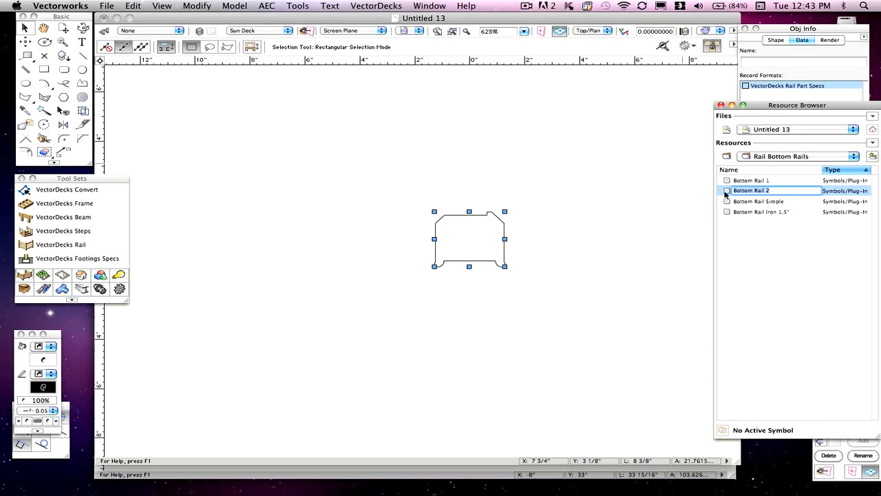
right_click(726, 195)
left_click(749, 252)
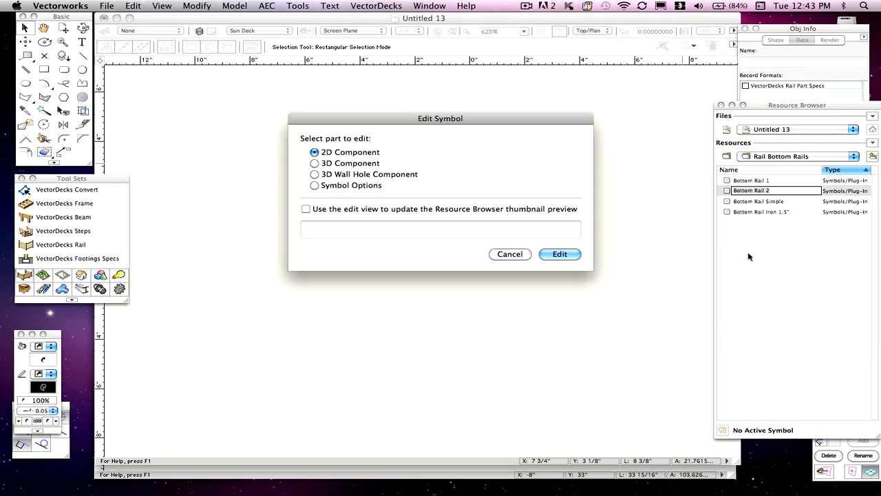
left_click(561, 254)
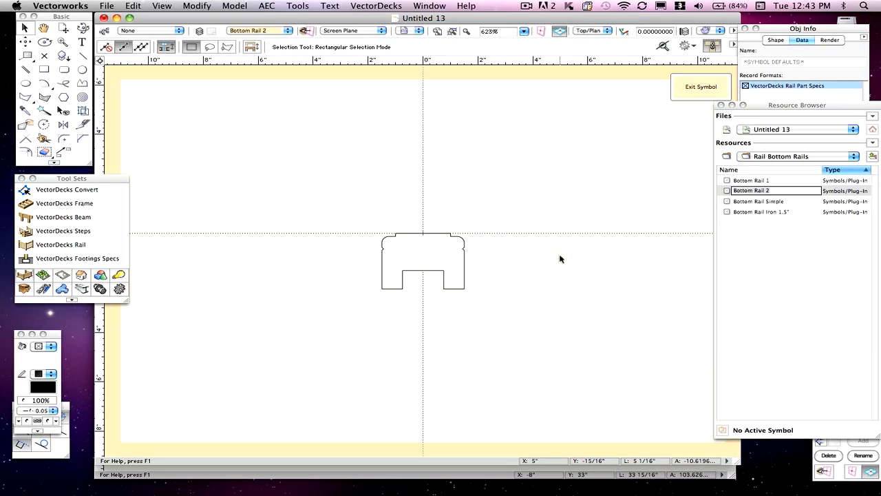
- Replace the symbol's old geometry with the new bottom rail profile using Paste In Place
left_click(464, 251)
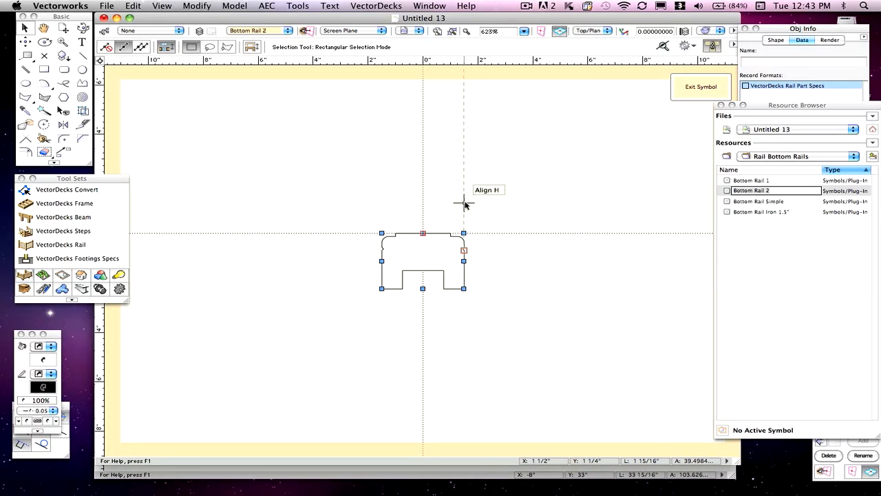
key("Delete")
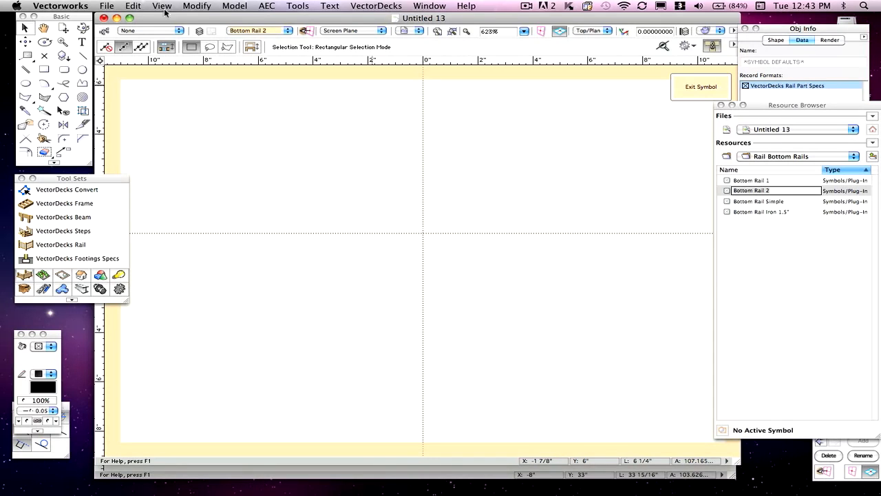
left_click(106, 6)
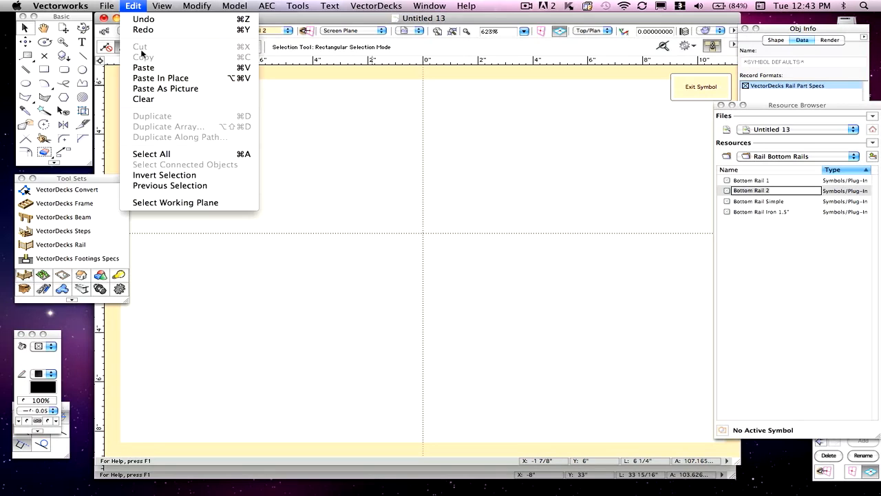
left_click(161, 78)
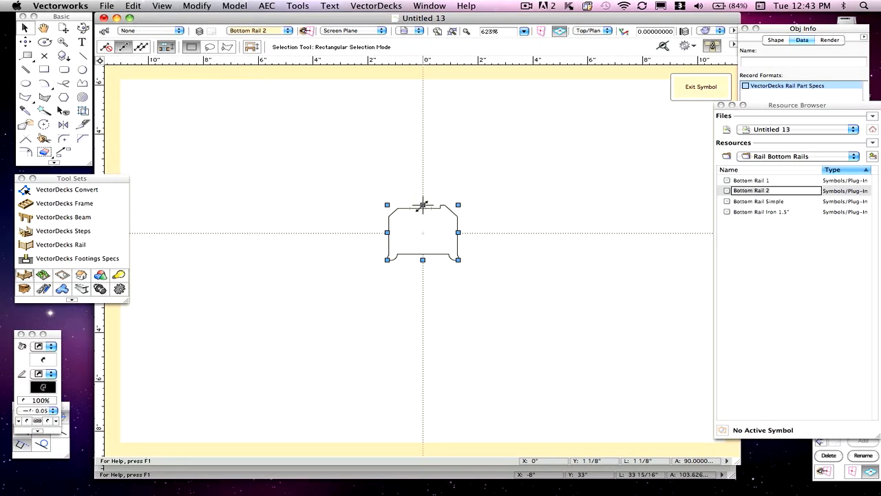
- Move the profile so its top midpoint sits on the symbol's origin
left_click_drag(422, 223, 422, 281)
scroll(415, 248, "up", 5)
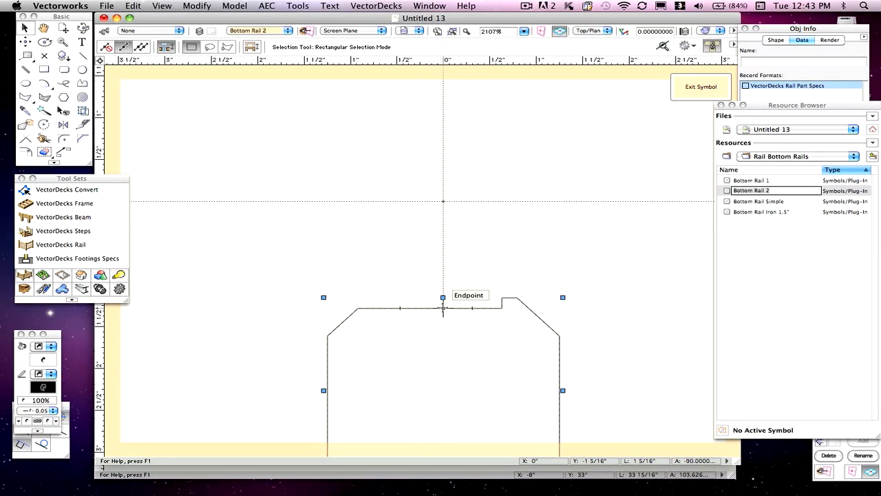
left_click_drag(444, 308, 443, 201)
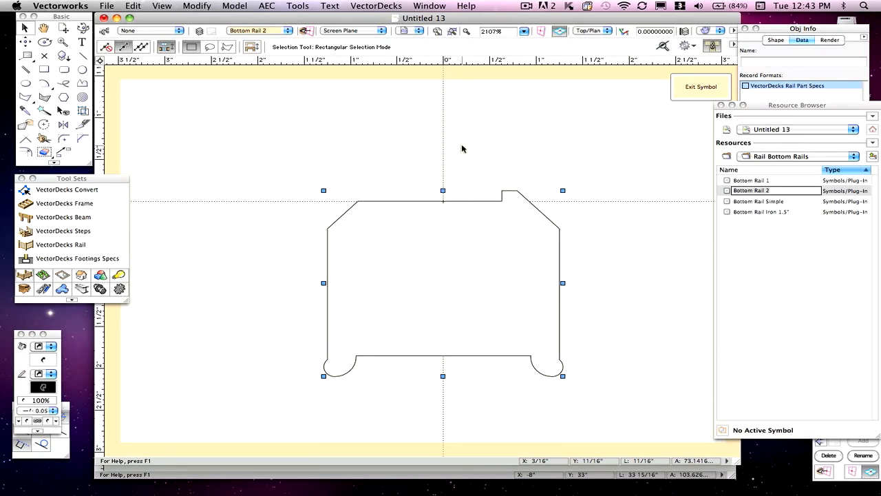
scroll(462, 148, "down", 3)
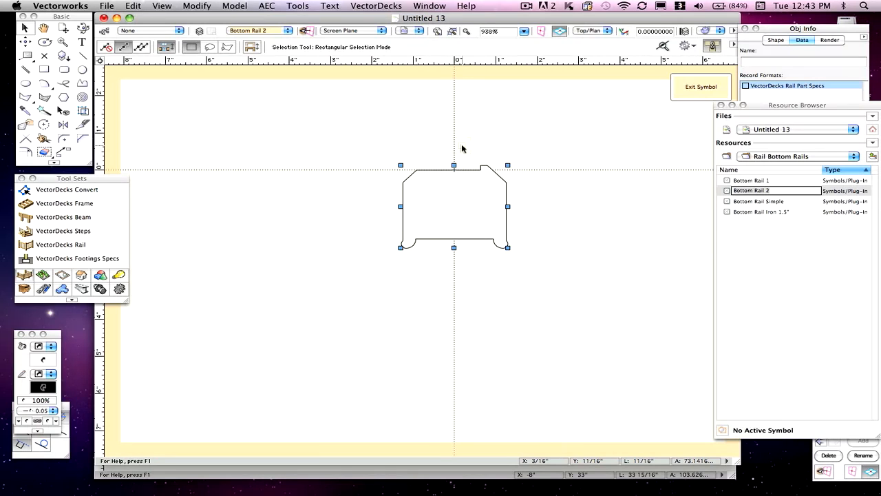
scroll(462, 148, "down", 1)
- Select the rail record format and examine the bottom rail's width and depth dimensions in the Untitled 2 reference drawing
left_click(565, 114)
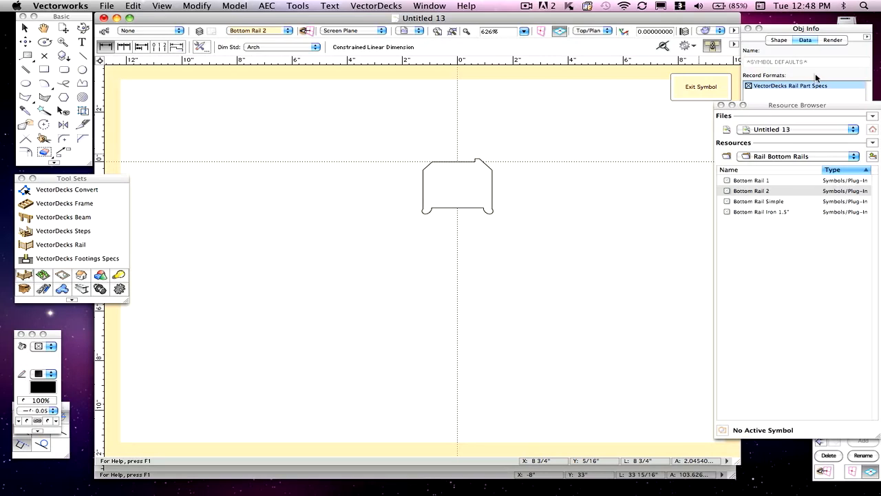
left_click(816, 73)
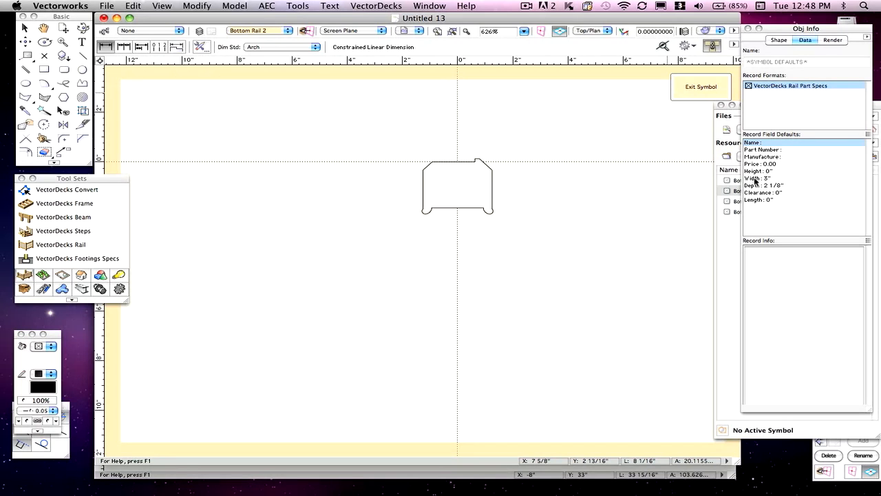
left_click_drag(351, 24, 435, 116)
left_click(358, 88)
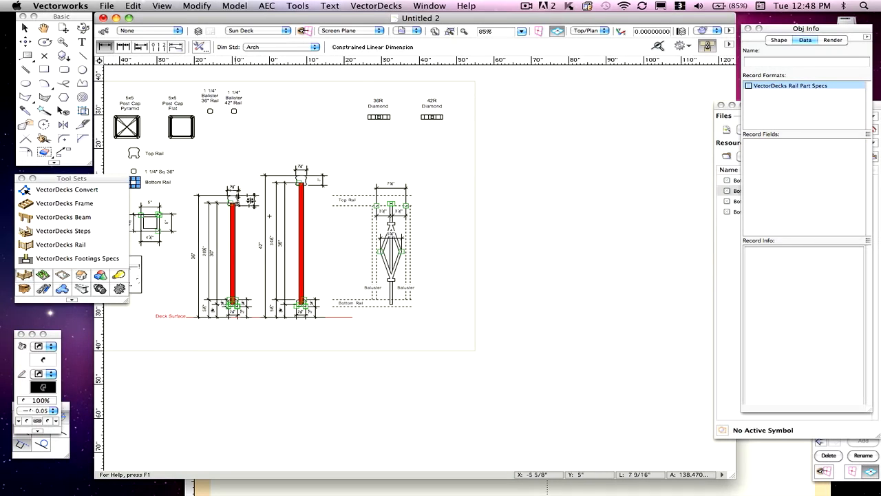
scroll(237, 315, "up", 5)
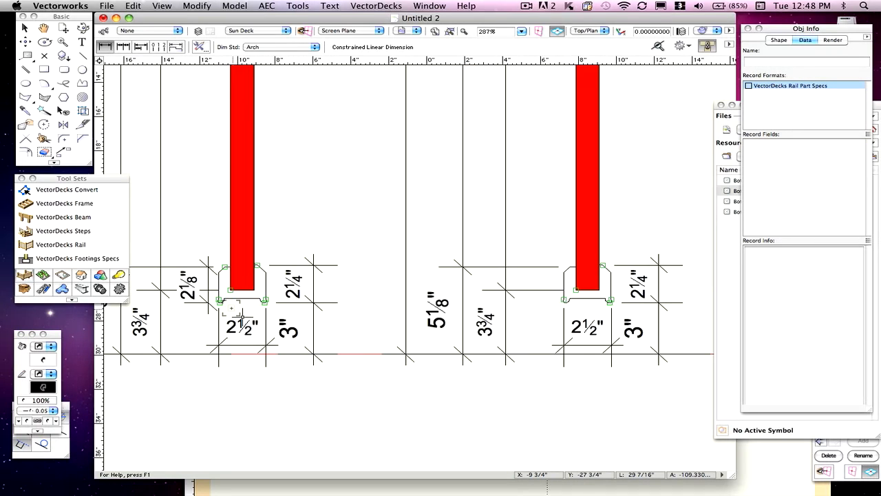
scroll(222, 301, "up", 1)
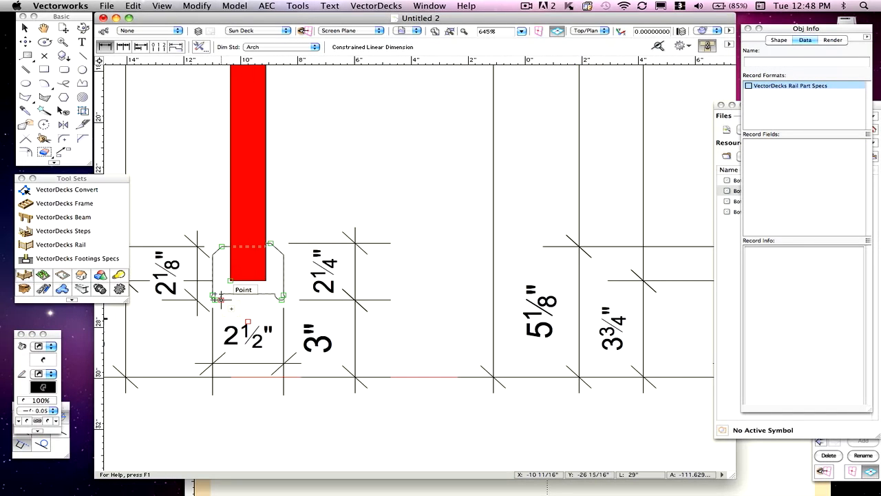
key("x")
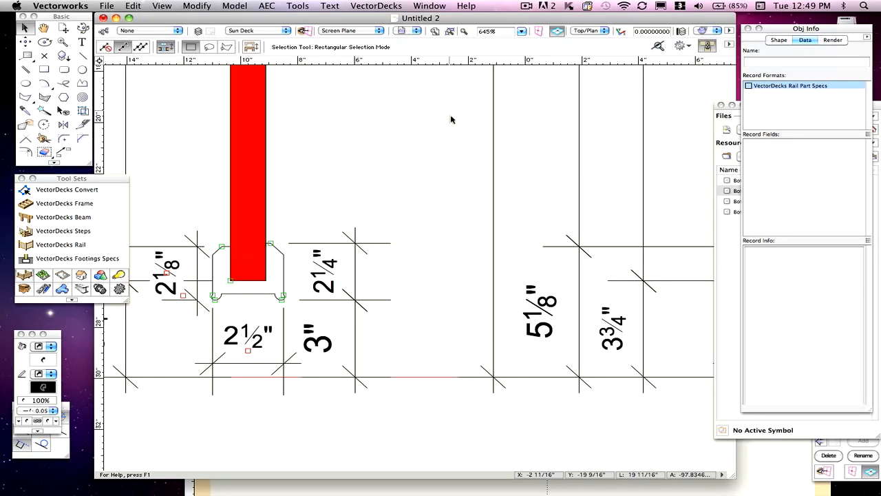
left_click(740, 462)
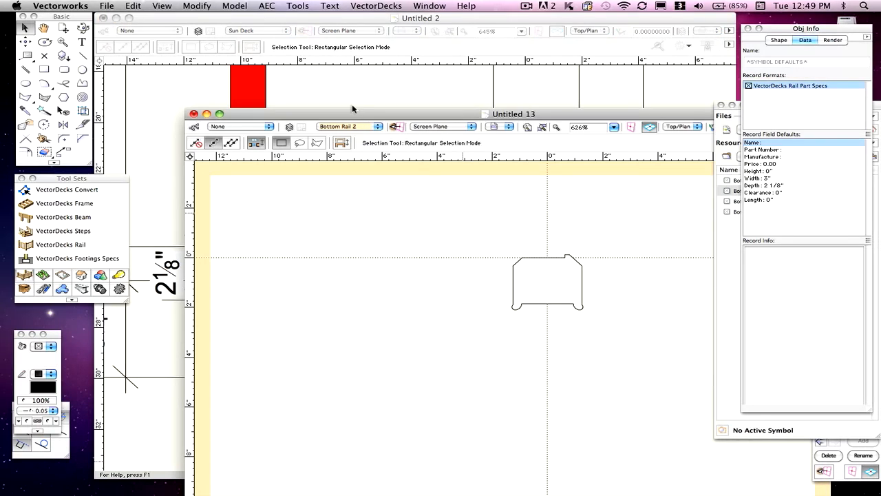
left_click_drag(347, 110, 258, 18)
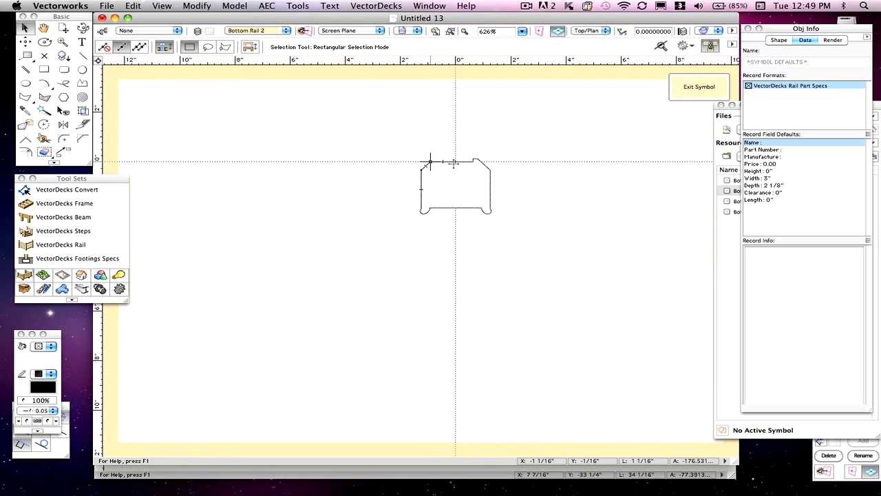
- Set the symbol's record Width default to 2.5" and exit the symbol
left_click(780, 208)
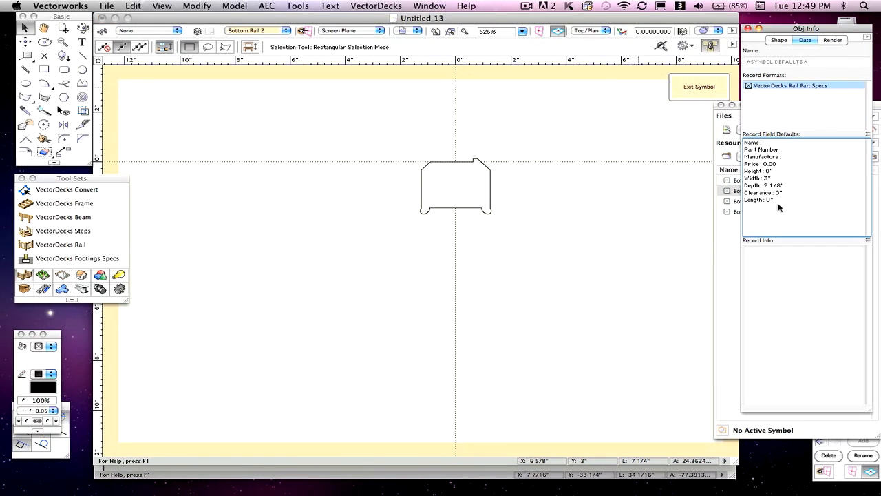
left_click(757, 179)
left_click(744, 252)
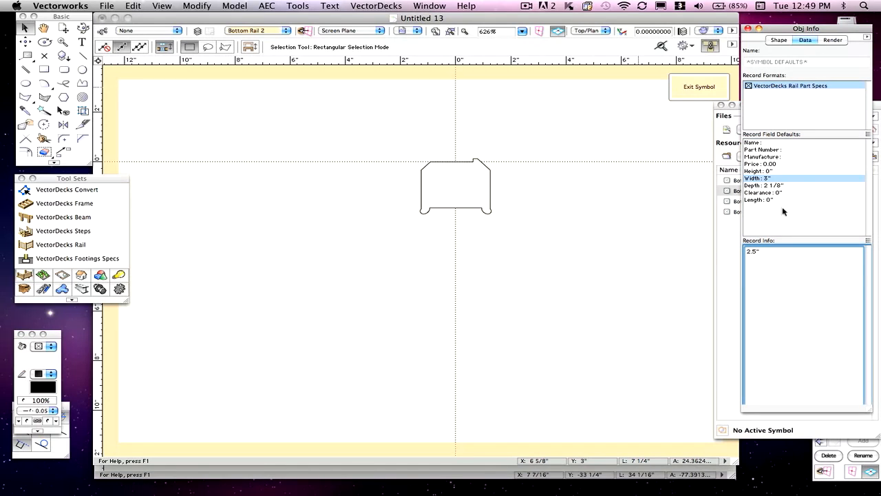
left_click(769, 187)
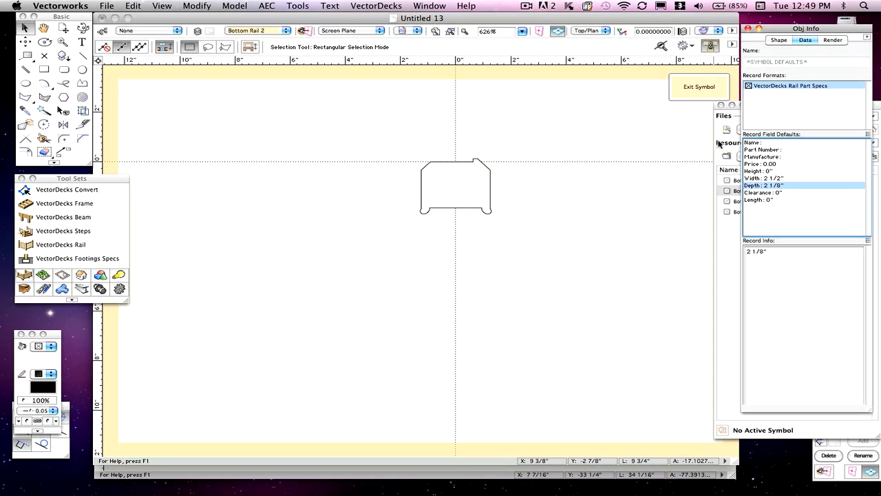
left_click(692, 88)
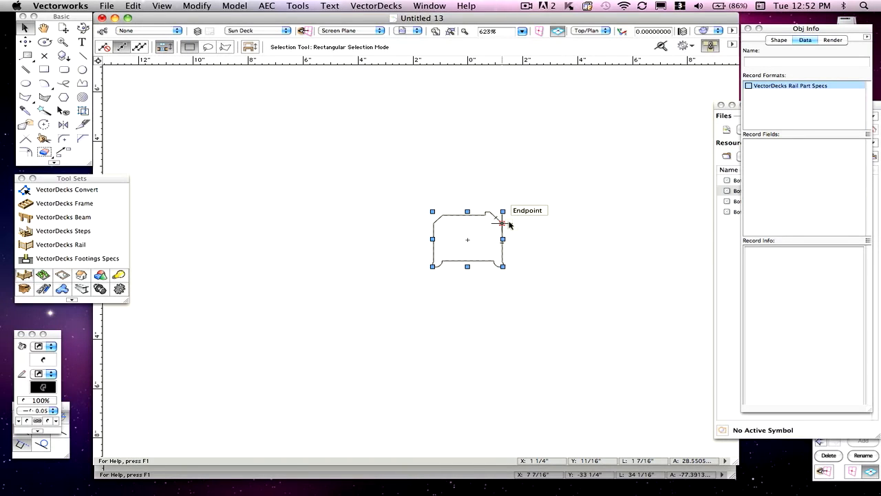
- Delete the loose profile from the drawing and save the file as template vectordecks10, replacing the existing one
key("Delete")
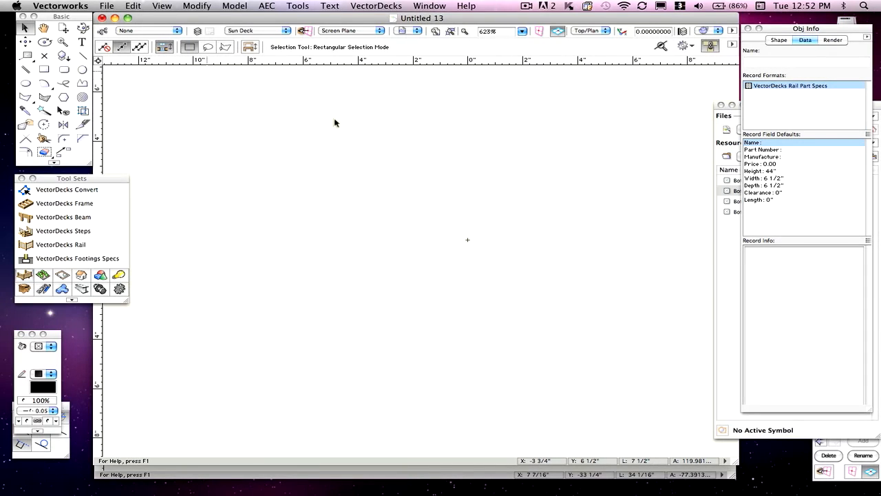
left_click(724, 239)
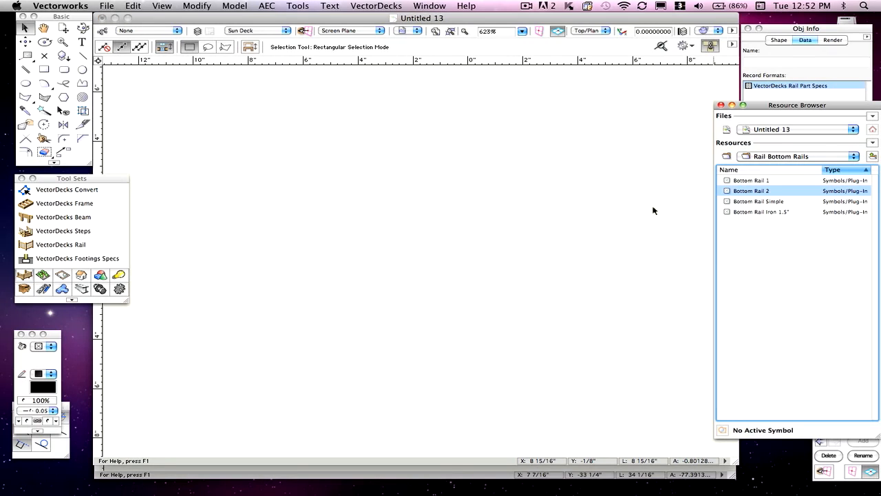
left_click(110, 6)
left_click(129, 98)
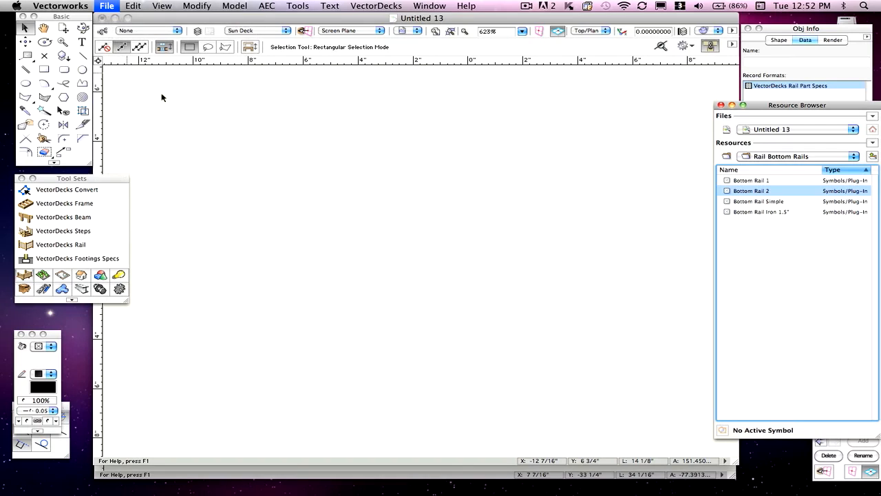
left_click(413, 135)
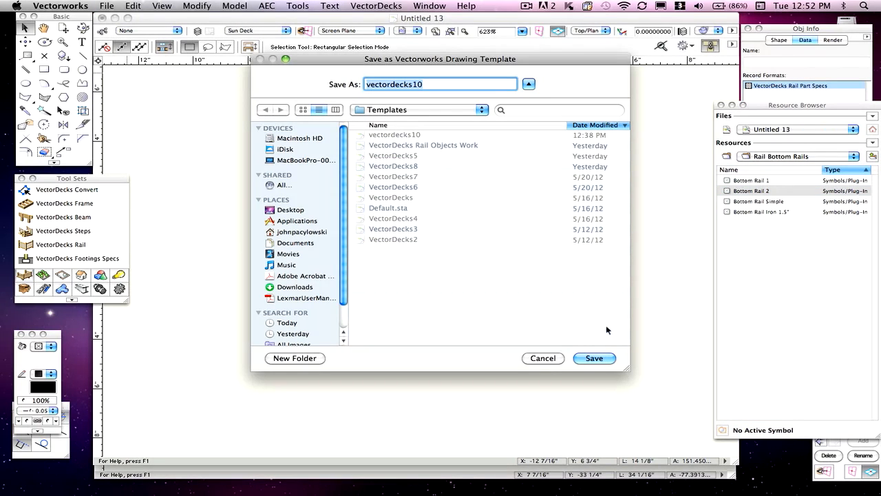
left_click(595, 358)
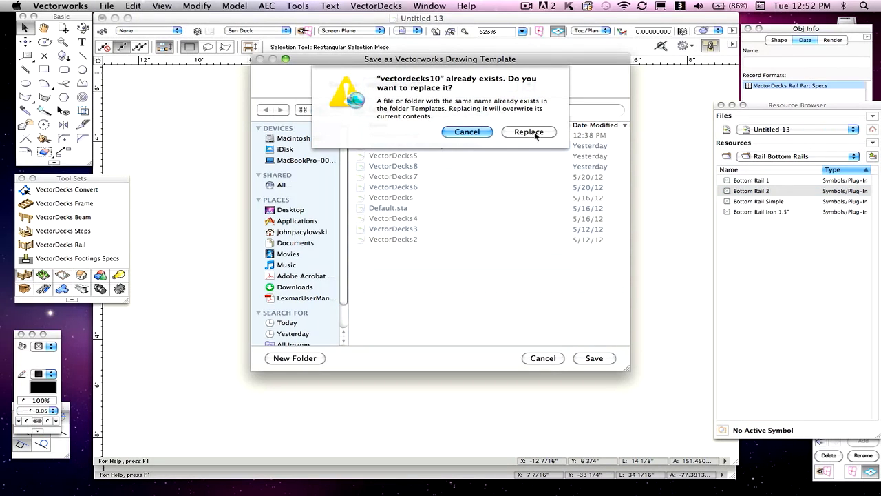
left_click(529, 131)
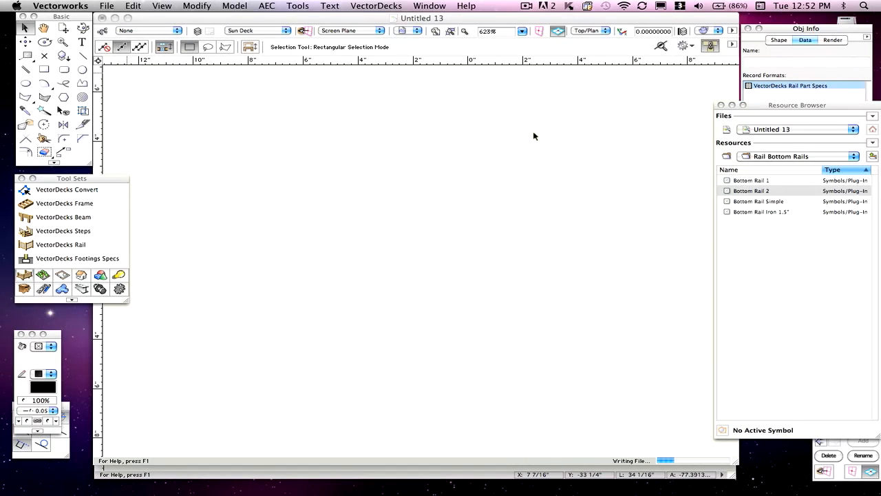